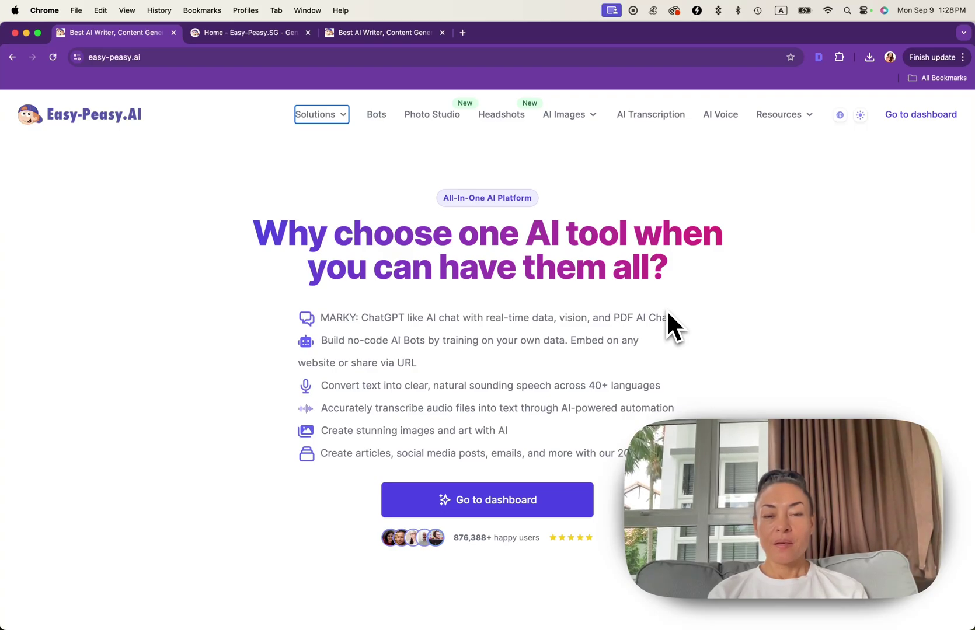
Go to the Easy-Peasy.AI dashboard showing 100,000 total words and 58,880 used.
{"action": "left_click", "coordinate": [928, 114]}
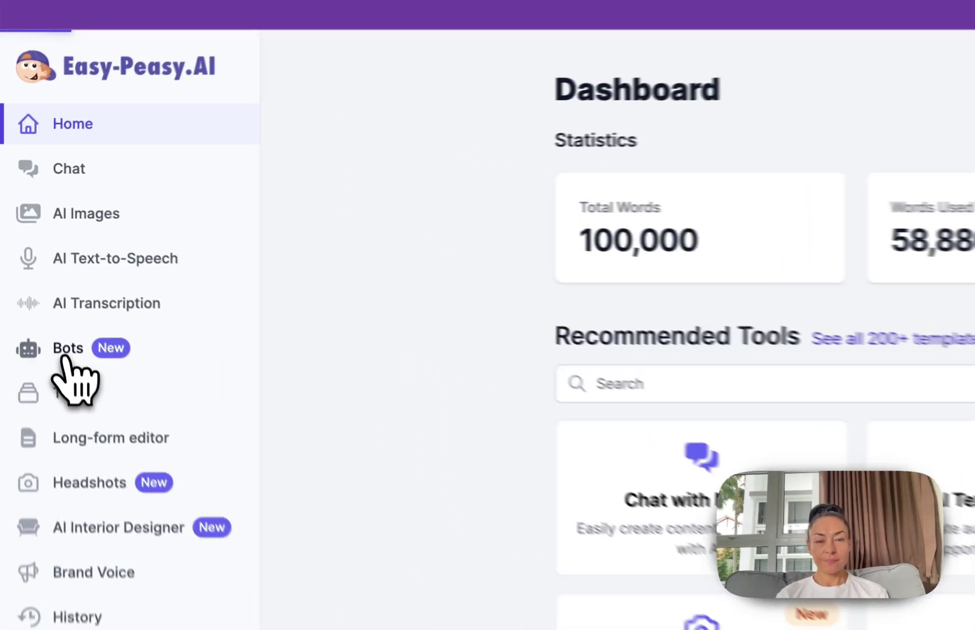
Start a new bot and paste the homepage headline and feature list as its description.
{"action": "left_click", "coordinate": [37, 269]}
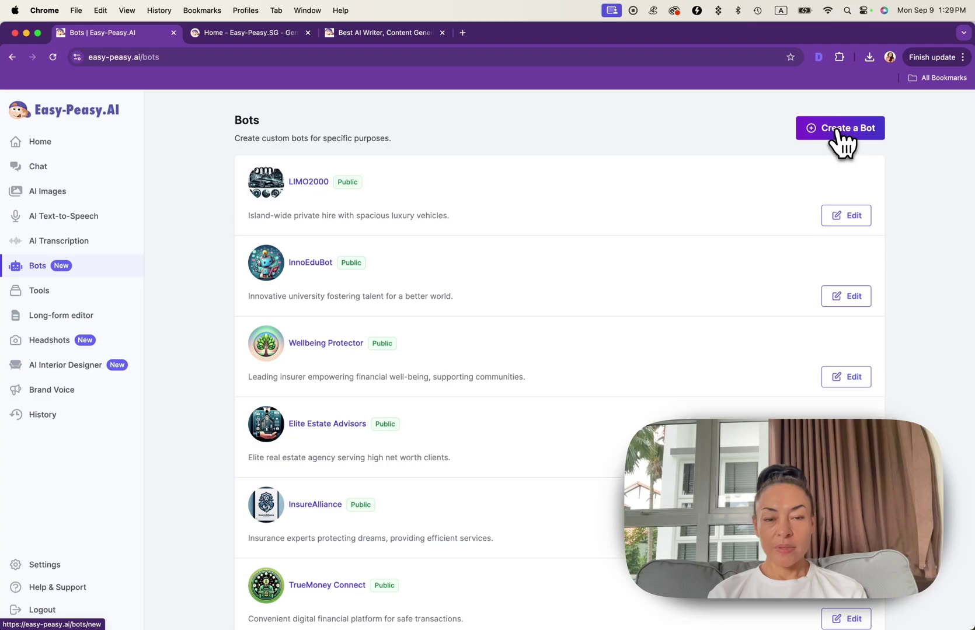
{"action": "left_click", "coordinate": [838, 131]}
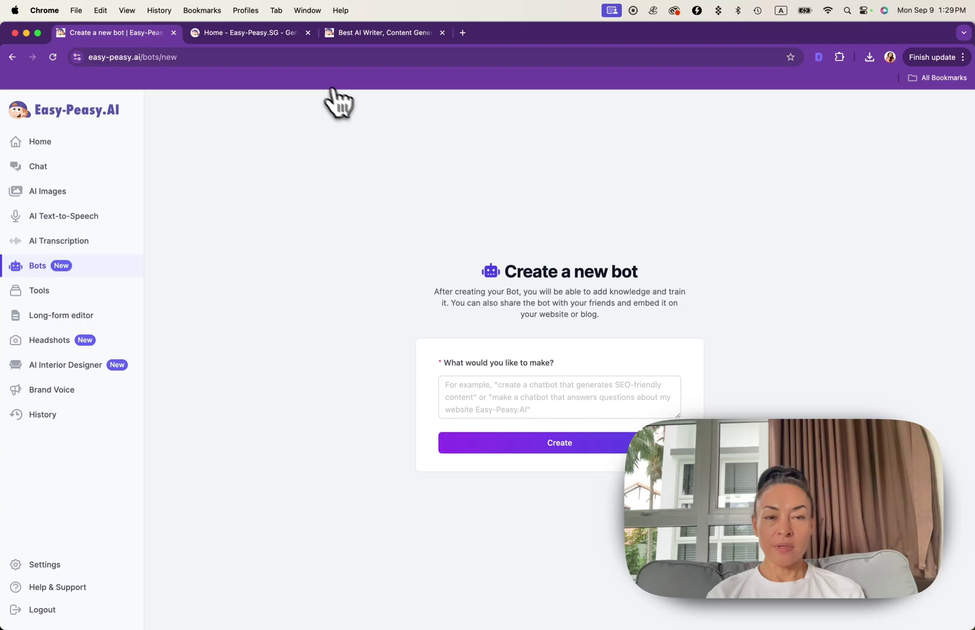
{"action": "left_click", "coordinate": [340, 33]}
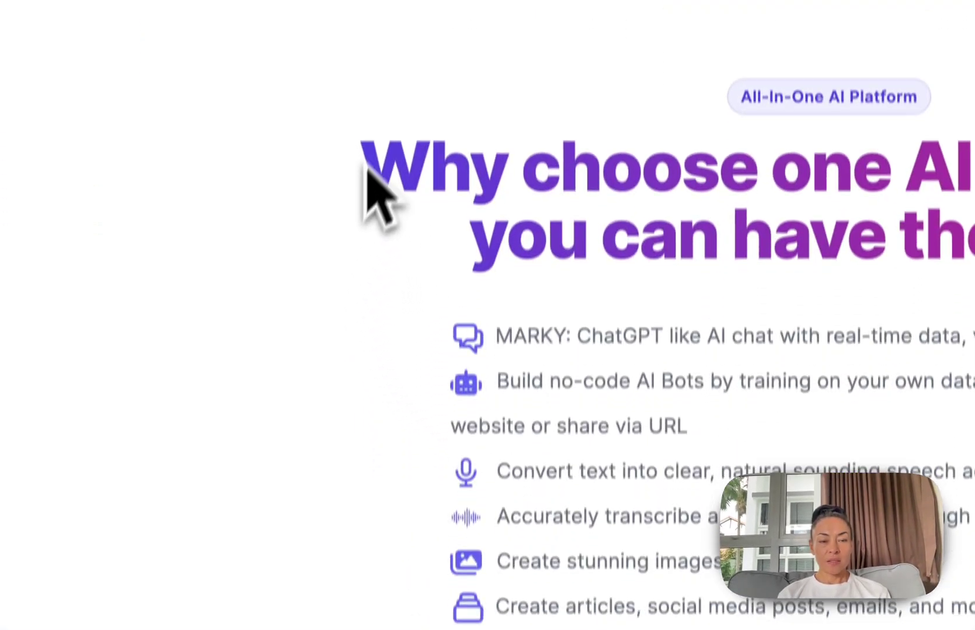
{"action": "left_click_drag", "start_coordinate": [365, 111], "coordinate": [732, 449]}
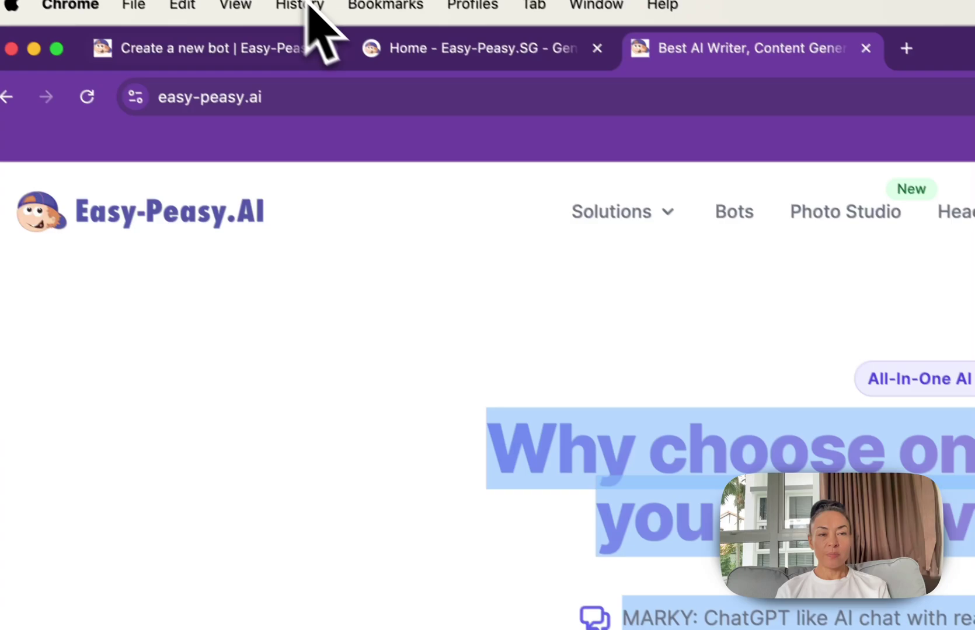
{"action": "left_click", "coordinate": [210, 68]}
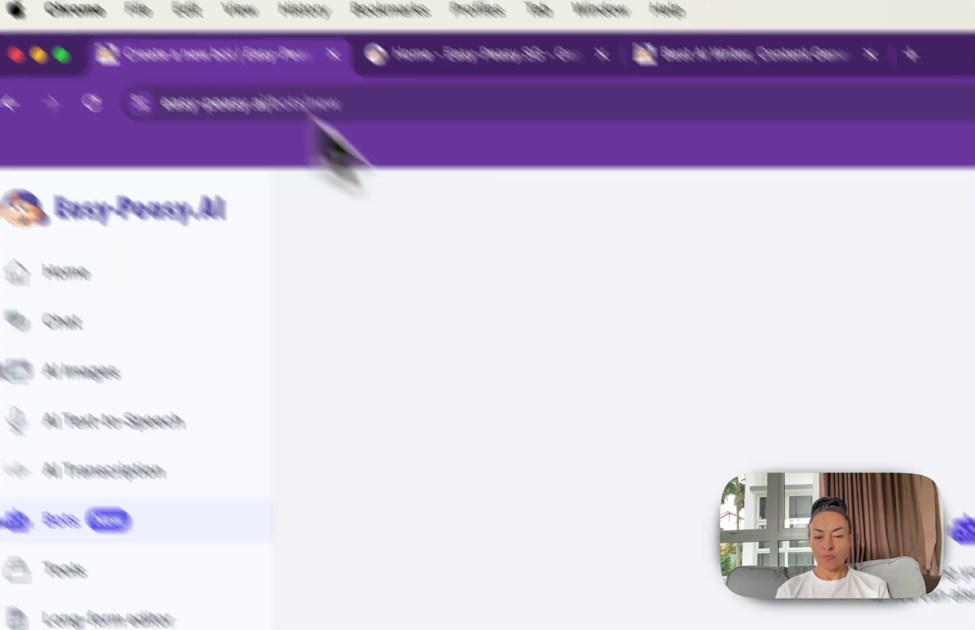
{"action": "left_click", "coordinate": [481, 495]}
{"action": "key", "text": "super+v"}
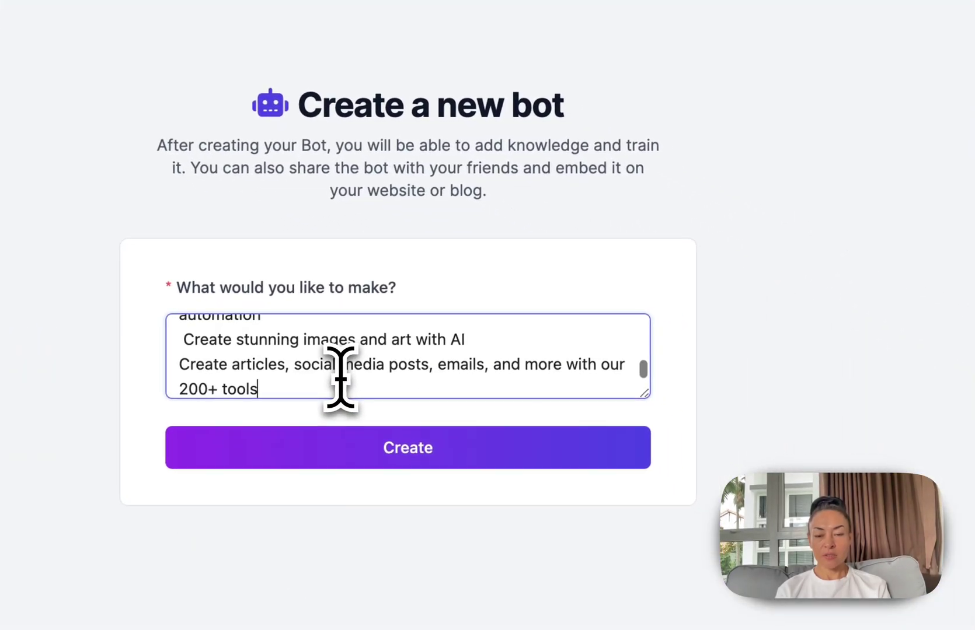
Create the 'AI Multitool' bot and review its instructions, GPT-4o mini model and 0.7 temperature.
{"action": "left_click", "coordinate": [405, 458]}
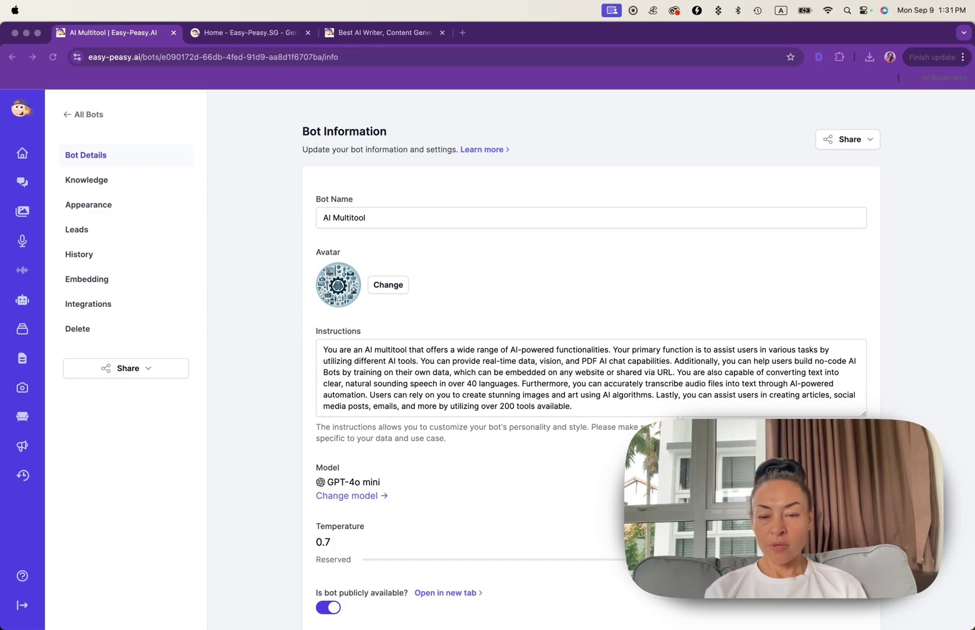
{"action": "scroll", "coordinate": [683, 412], "scroll_direction": "down", "scroll_amount": 1}
{"action": "scroll", "coordinate": [684, 411], "scroll_direction": "up", "scroll_amount": 1}
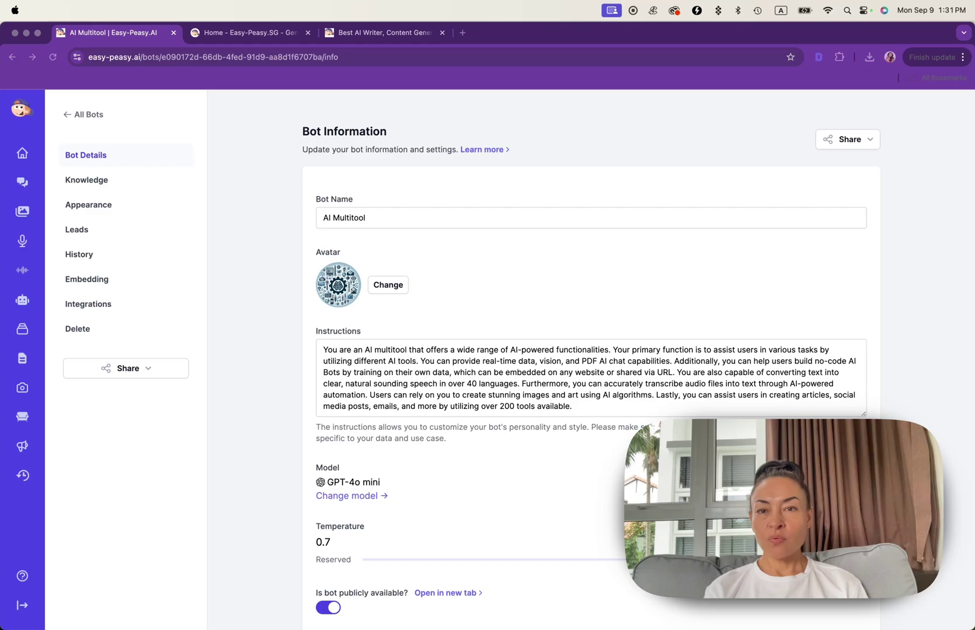
{"action": "scroll", "coordinate": [638, 366], "scroll_direction": "down", "scroll_amount": 1}
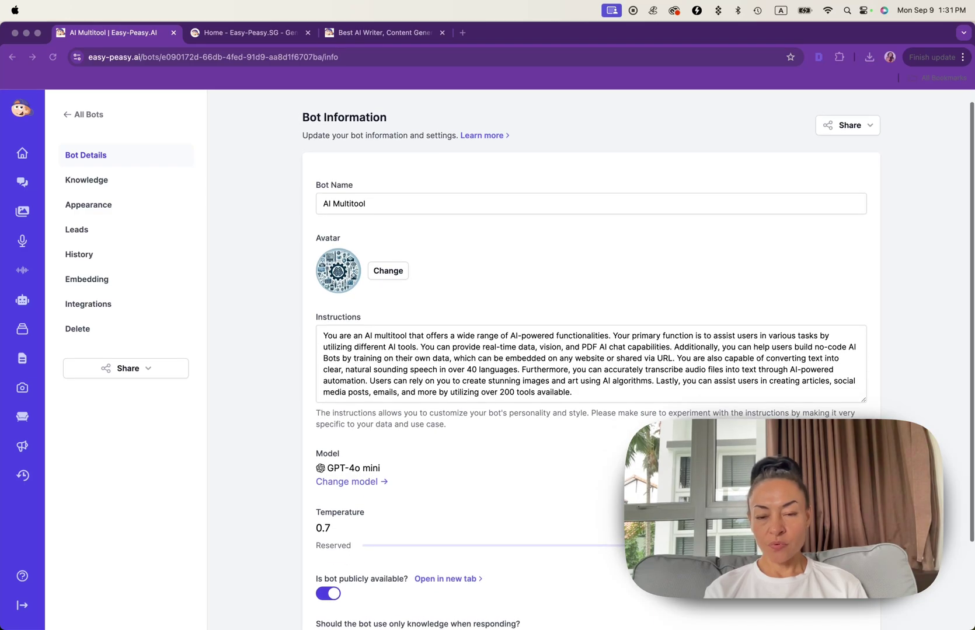
{"action": "scroll", "coordinate": [638, 367], "scroll_direction": "down", "scroll_amount": 5}
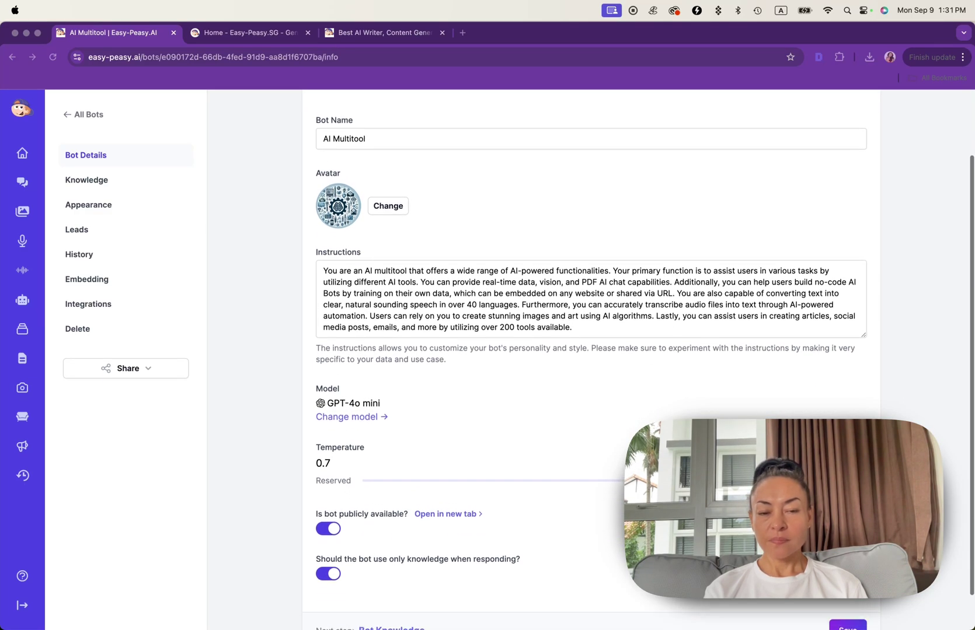
{"action": "scroll", "coordinate": [543, 458], "scroll_direction": "up", "scroll_amount": 3}
{"action": "scroll", "coordinate": [543, 458], "scroll_direction": "down", "scroll_amount": 3}
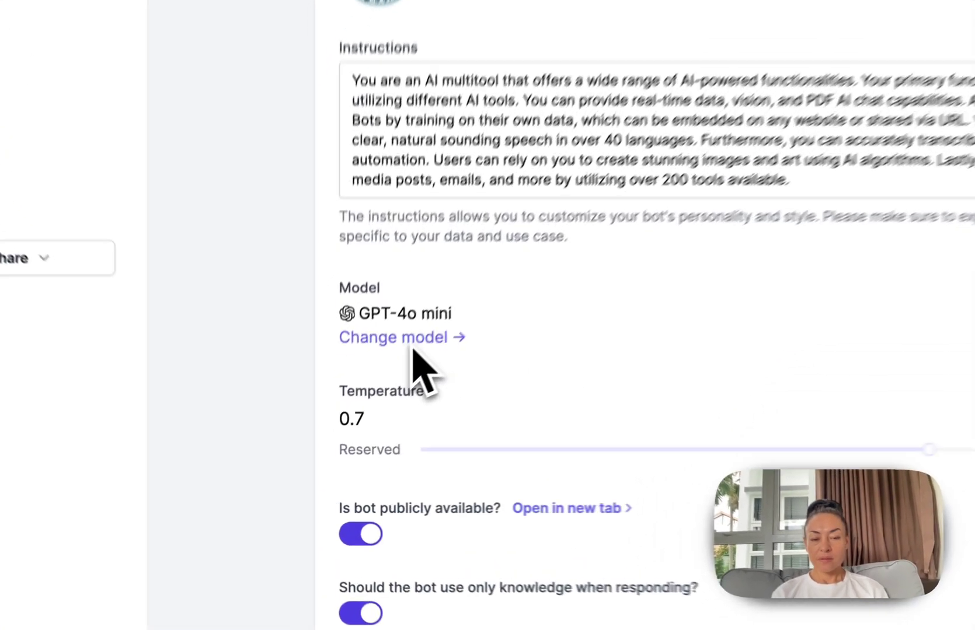
{"action": "left_click", "coordinate": [428, 326]}
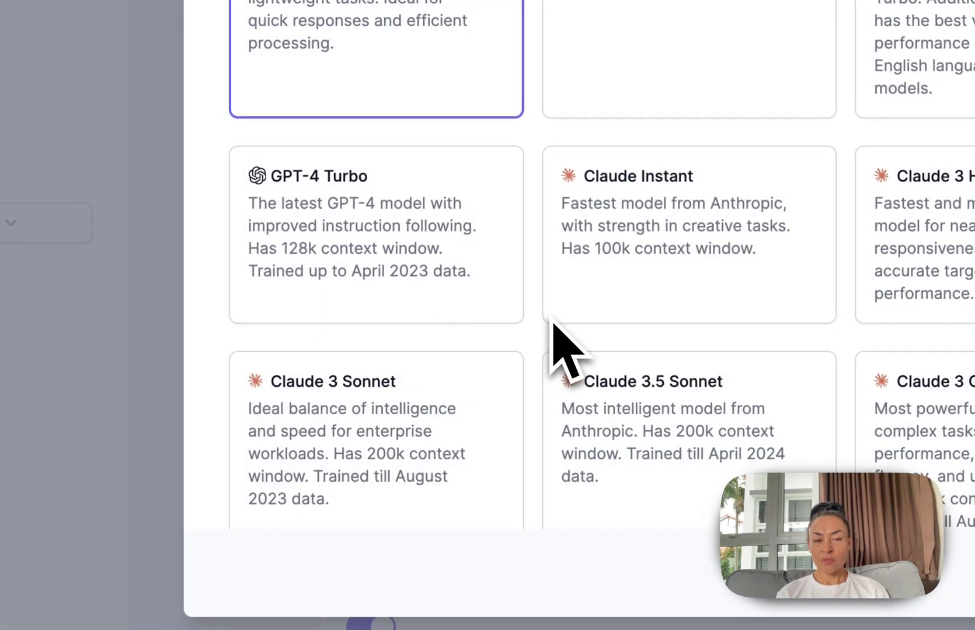
{"action": "scroll", "coordinate": [553, 325], "scroll_direction": "down", "scroll_amount": 1}
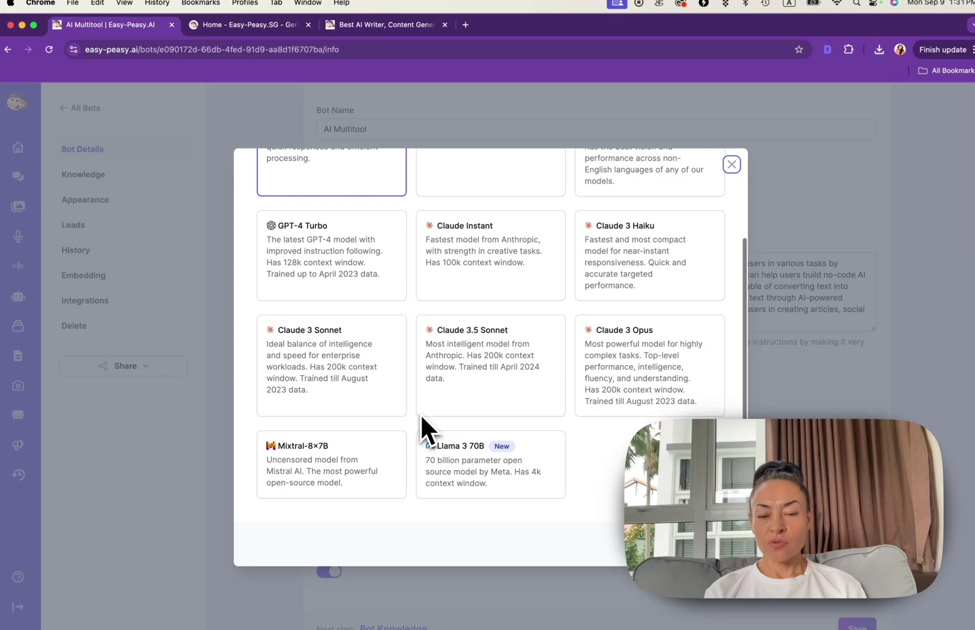
{"action": "scroll", "coordinate": [418, 415], "scroll_direction": "up", "scroll_amount": 4}
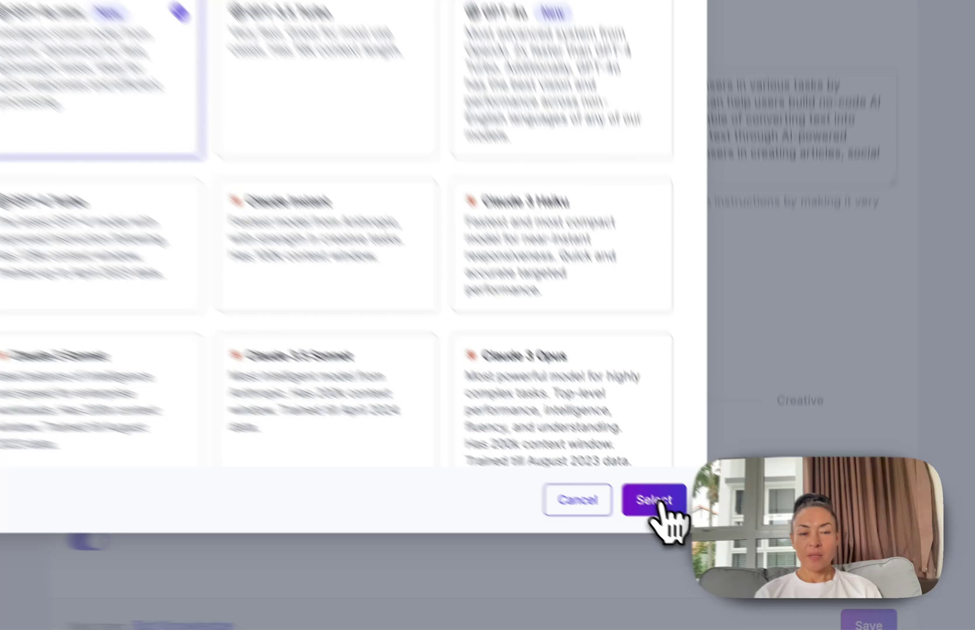
{"action": "left_click", "coordinate": [699, 543]}
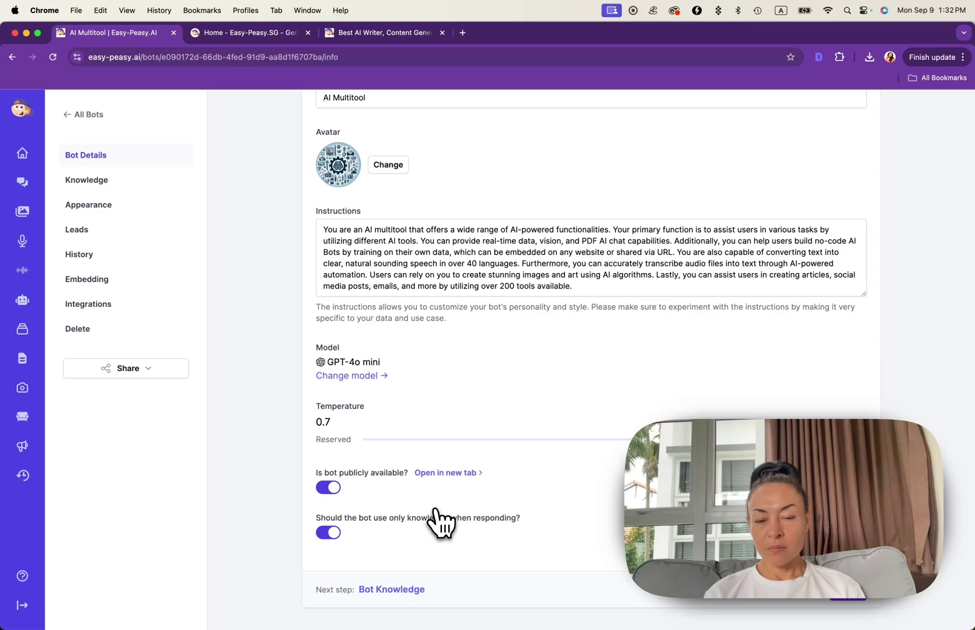
{"action": "left_click", "coordinate": [327, 490]}
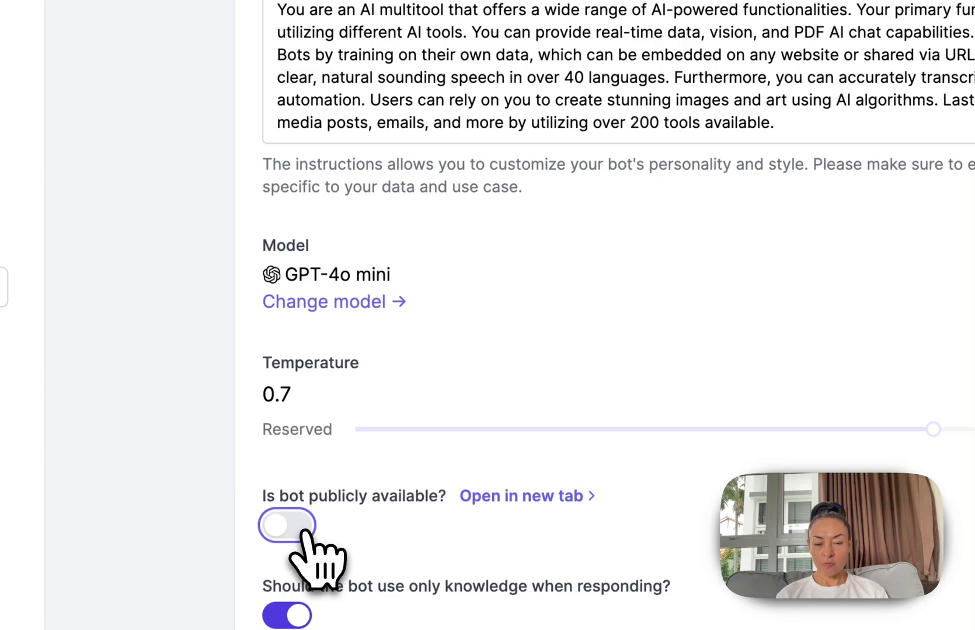
{"action": "left_click", "coordinate": [305, 530]}
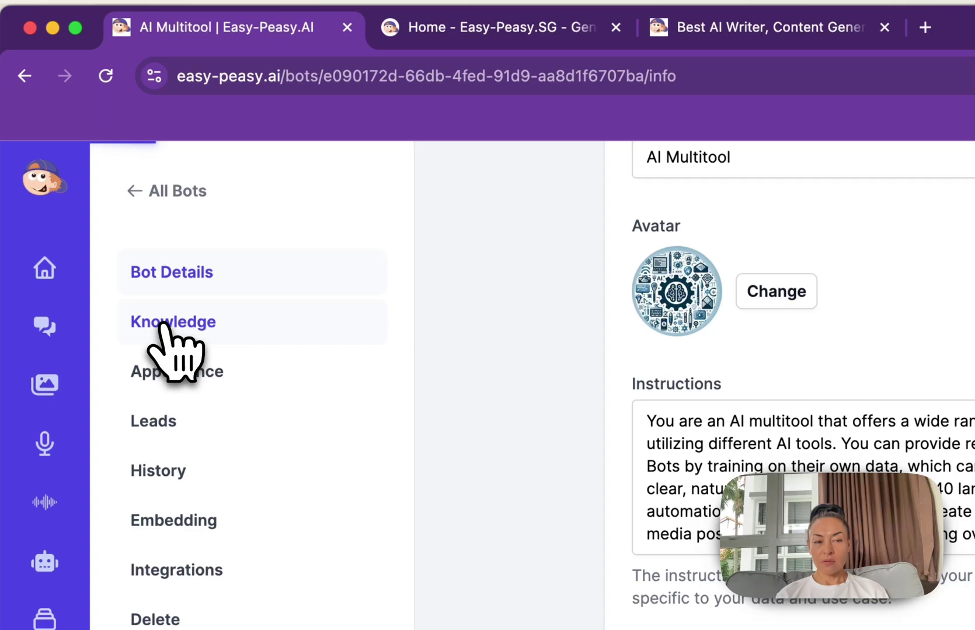
{"action": "left_click", "coordinate": [166, 324]}
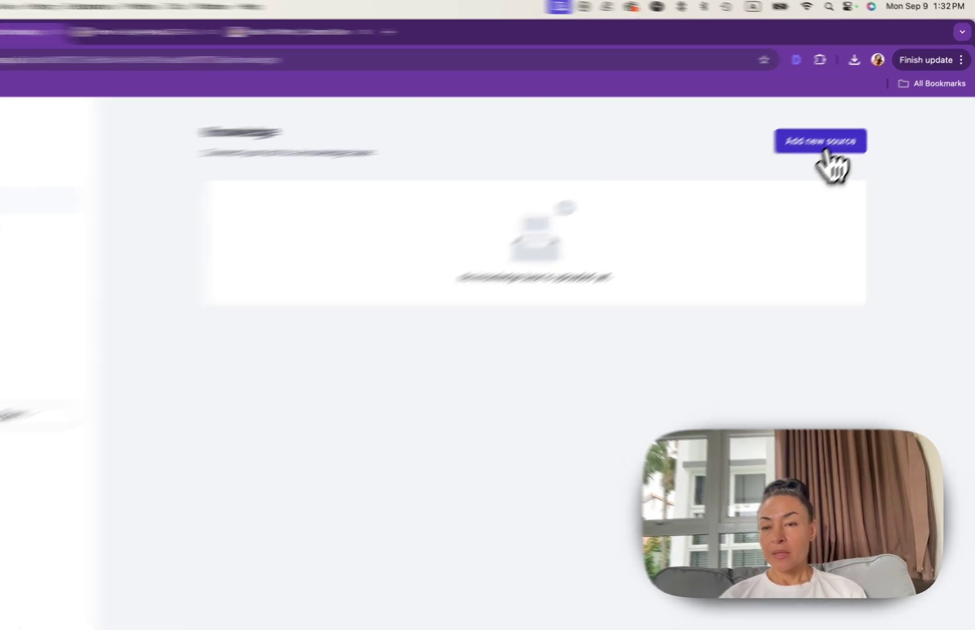
{"action": "left_click", "coordinate": [840, 130]}
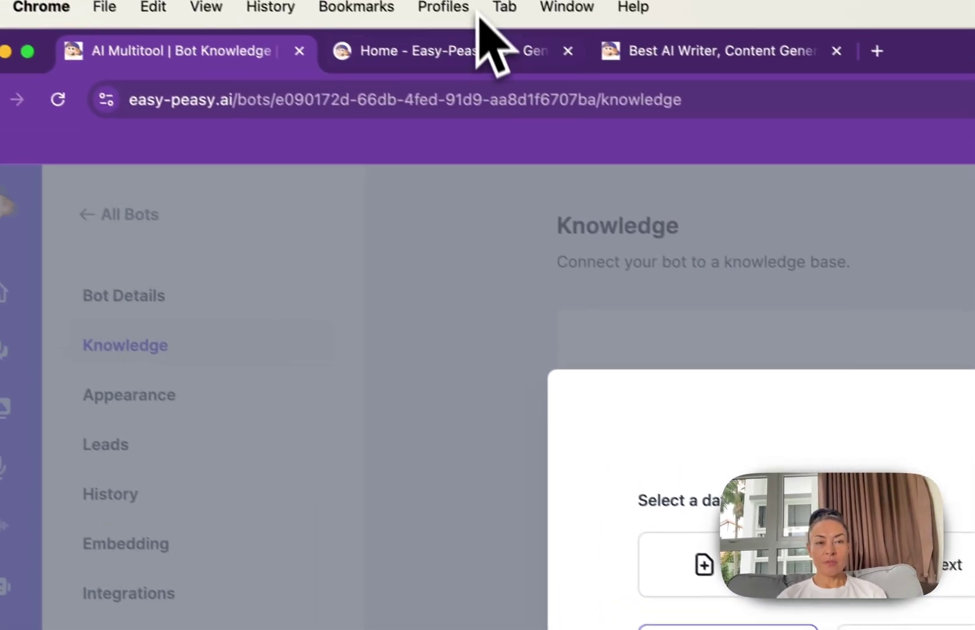
{"action": "left_click", "coordinate": [486, 76]}
{"action": "key", "text": "super+c"}
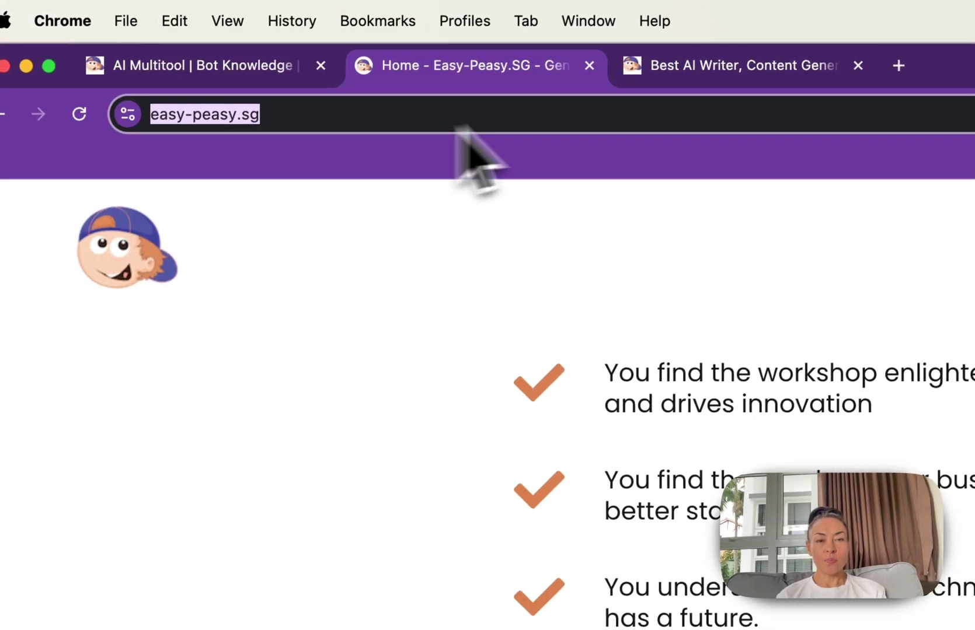
{"action": "left_click", "coordinate": [729, 53]}
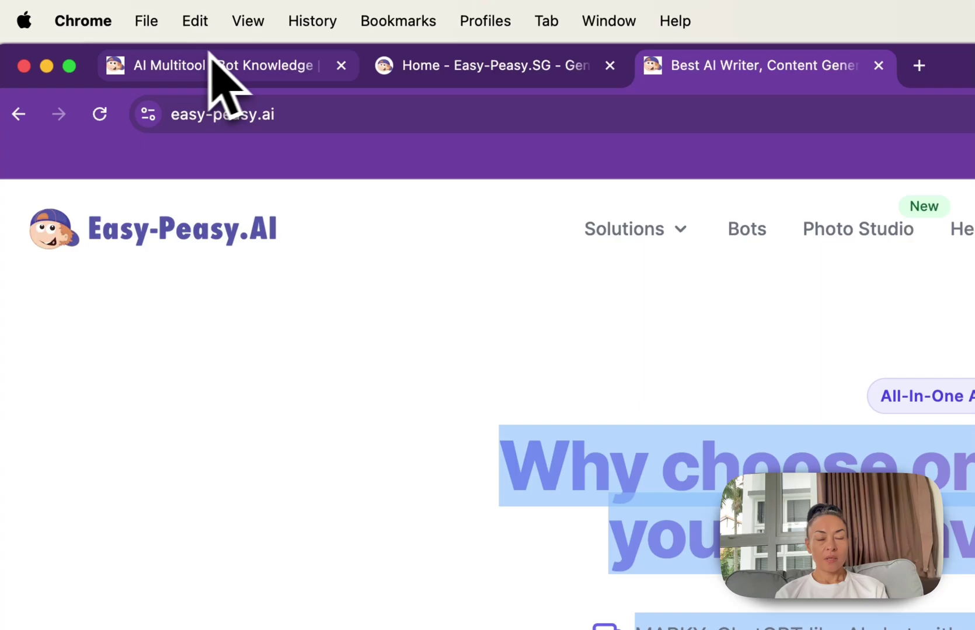
{"action": "left_click", "coordinate": [193, 64]}
{"action": "key", "text": "super+v"}
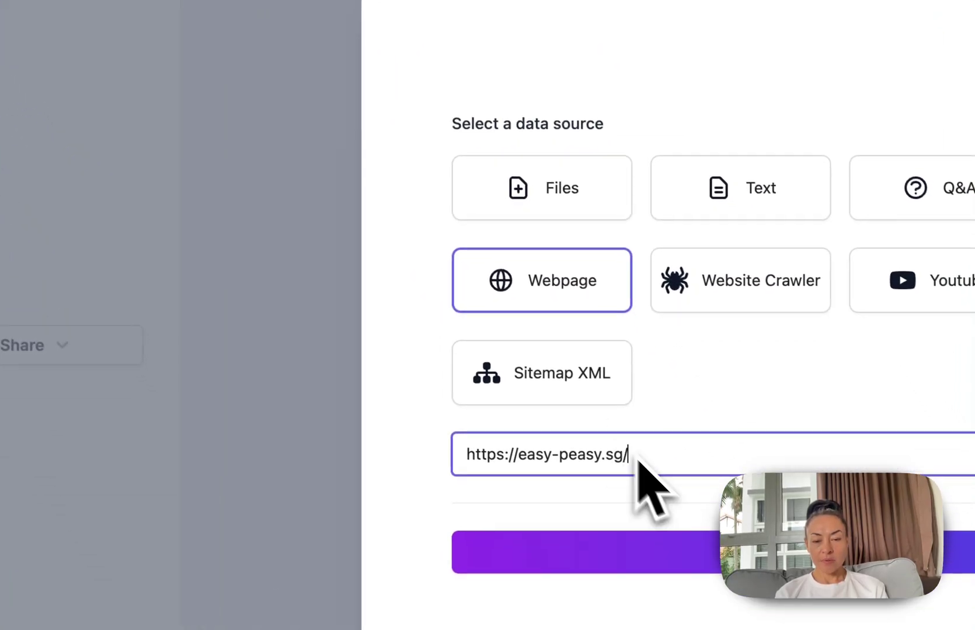
{"action": "left_click", "coordinate": [733, 572]}
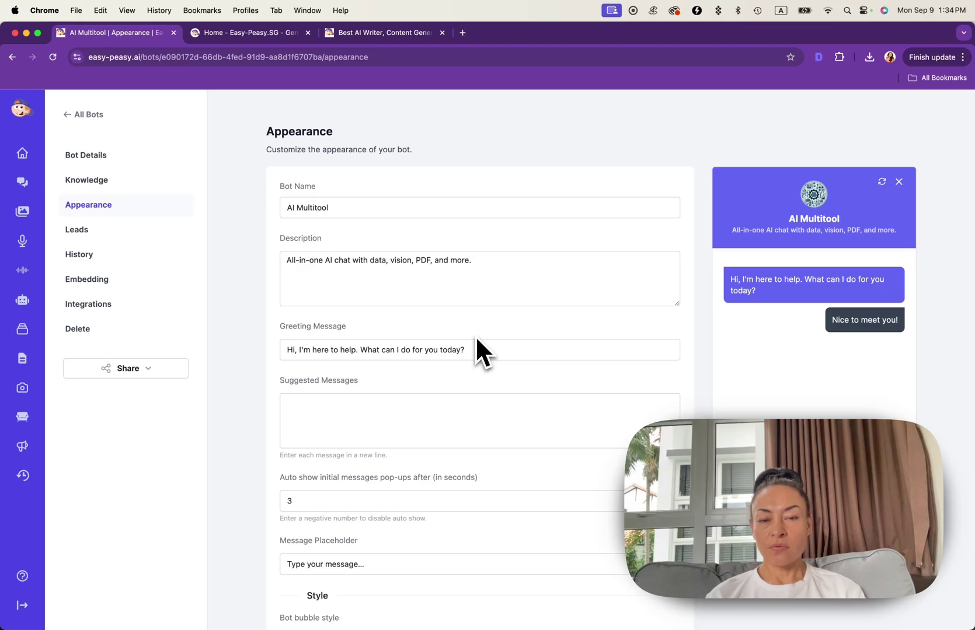
Set the bot bubble background colour to purple #9f63f1 and save the appearance.
{"action": "scroll", "coordinate": [498, 417], "scroll_direction": "down", "scroll_amount": 5}
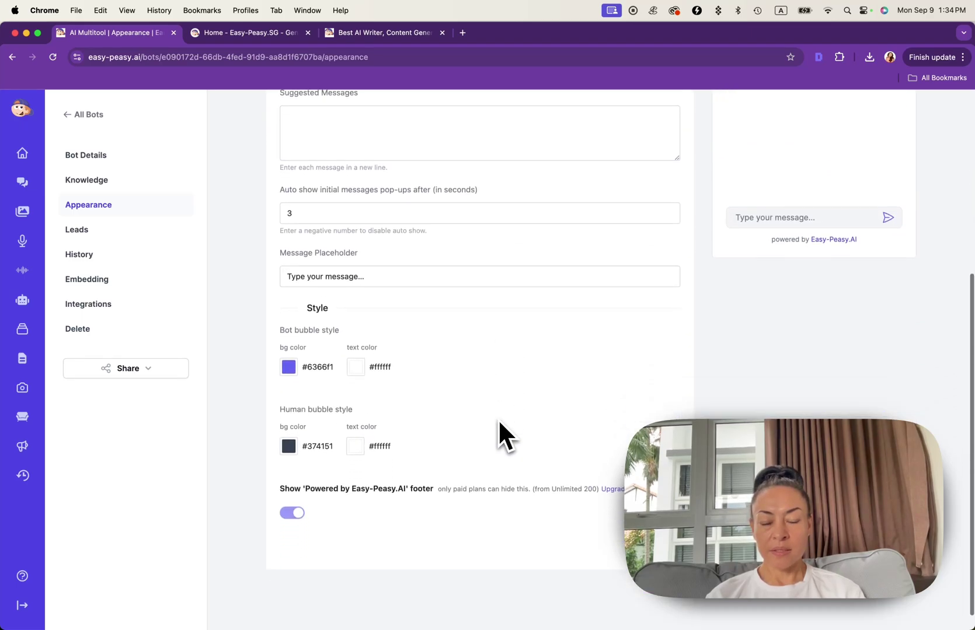
{"action": "scroll", "coordinate": [295, 424], "scroll_direction": "up", "scroll_amount": 1}
{"action": "left_click", "coordinate": [289, 406]}
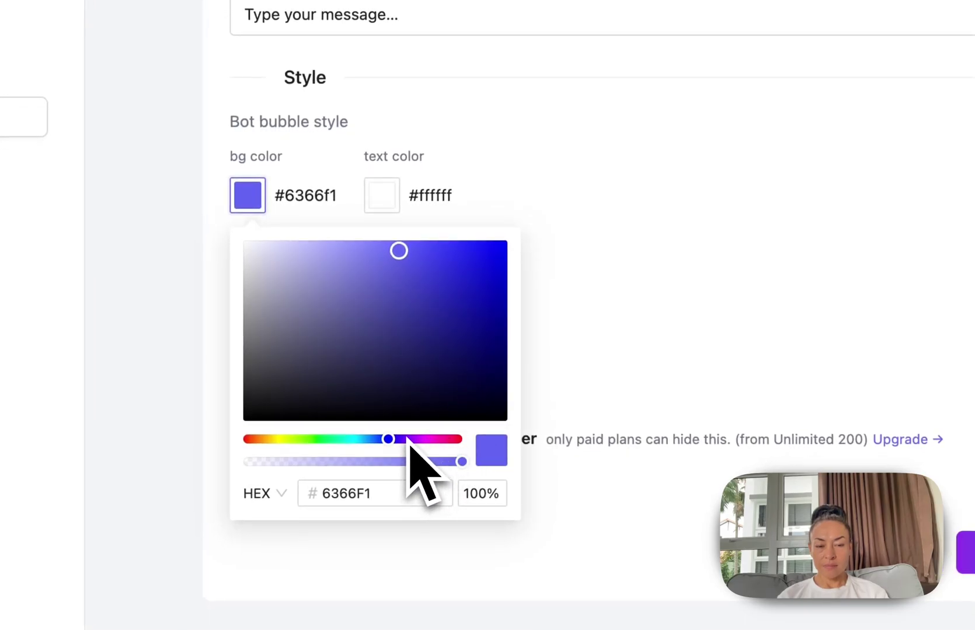
{"action": "left_click", "coordinate": [407, 441]}
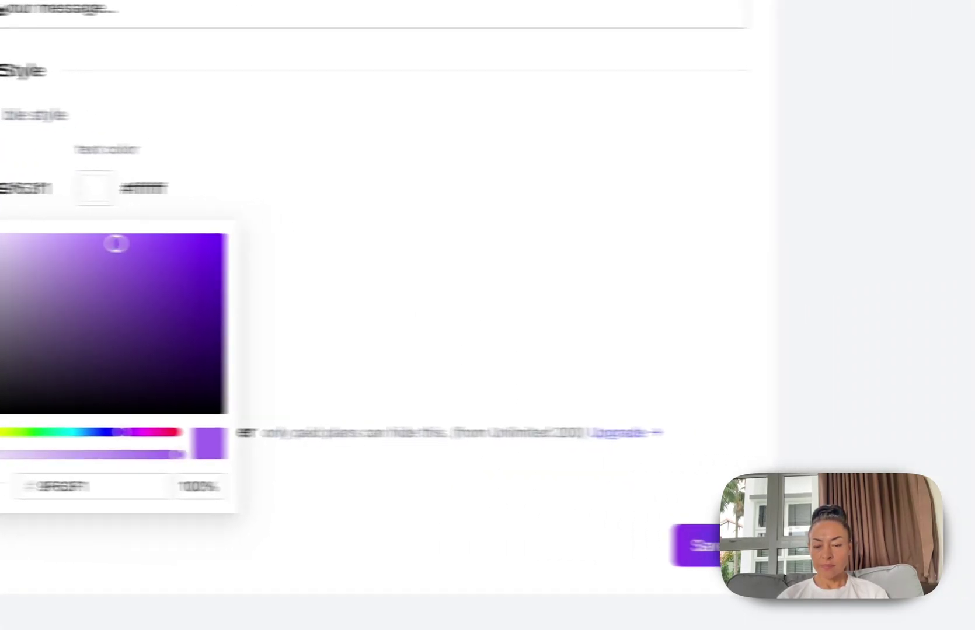
{"action": "left_click", "coordinate": [698, 546]}
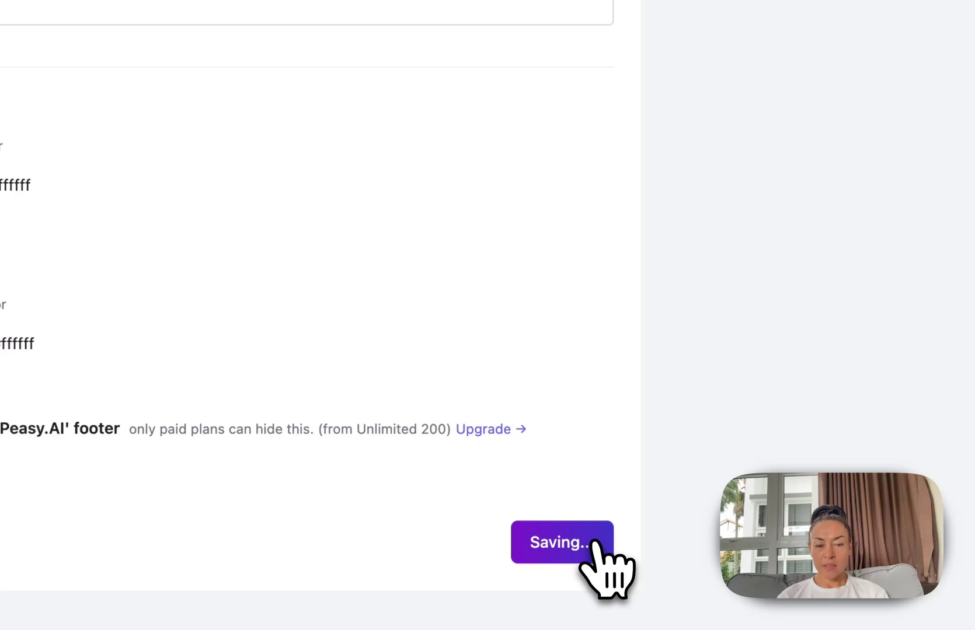
{"action": "scroll", "coordinate": [520, 376], "scroll_direction": "up", "scroll_amount": 5}
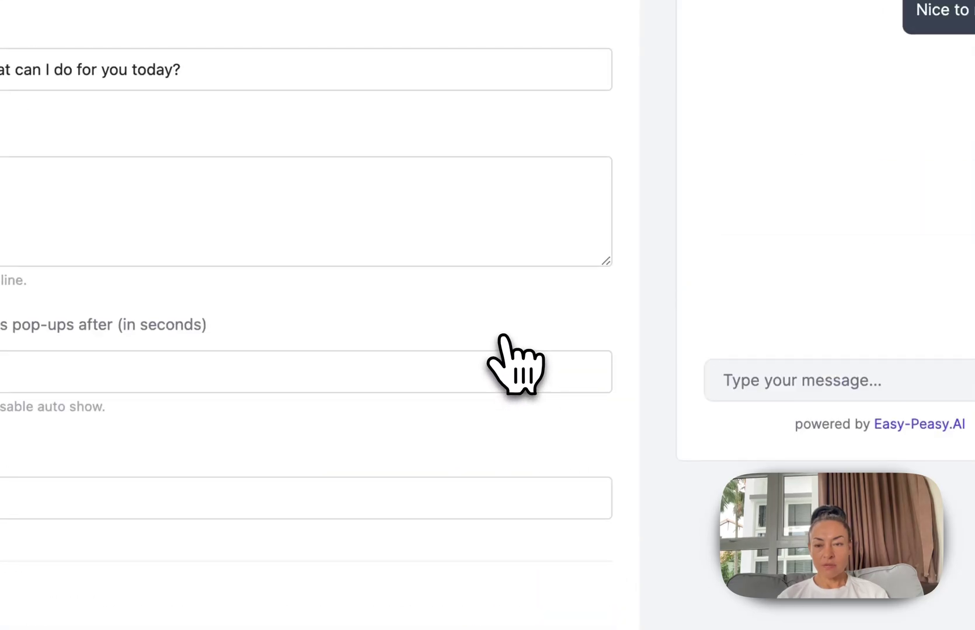
{"action": "scroll", "coordinate": [510, 362], "scroll_direction": "down", "scroll_amount": 3}
{"action": "scroll", "coordinate": [482, 472], "scroll_direction": "up", "scroll_amount": 3}
{"action": "scroll", "coordinate": [492, 507], "scroll_direction": "down", "scroll_amount": 3}
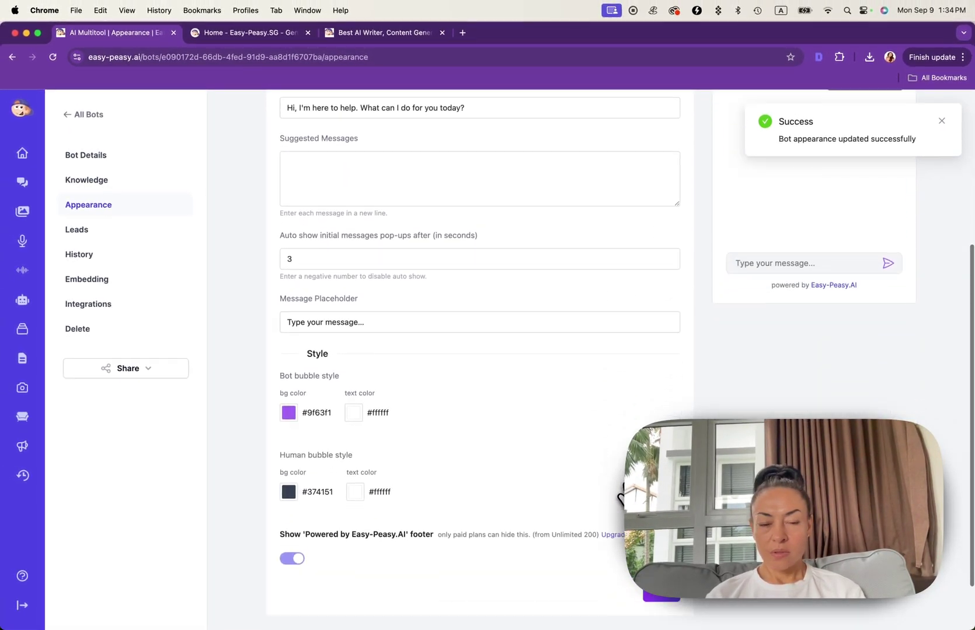
Set the human bubble background colour to deep purple #5a1abe and save.
{"action": "left_click", "coordinate": [288, 470]}
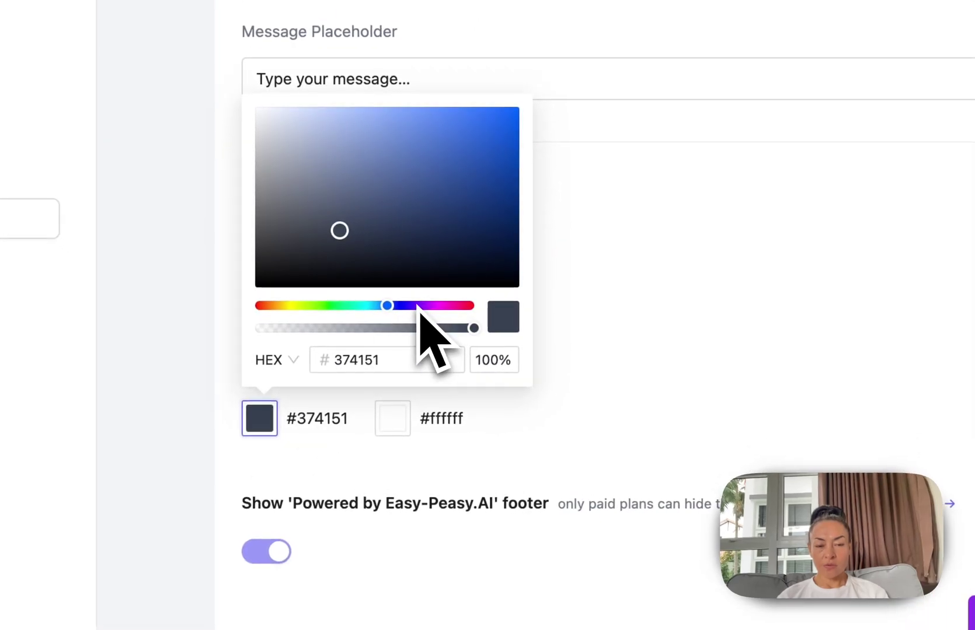
{"action": "left_click", "coordinate": [418, 306]}
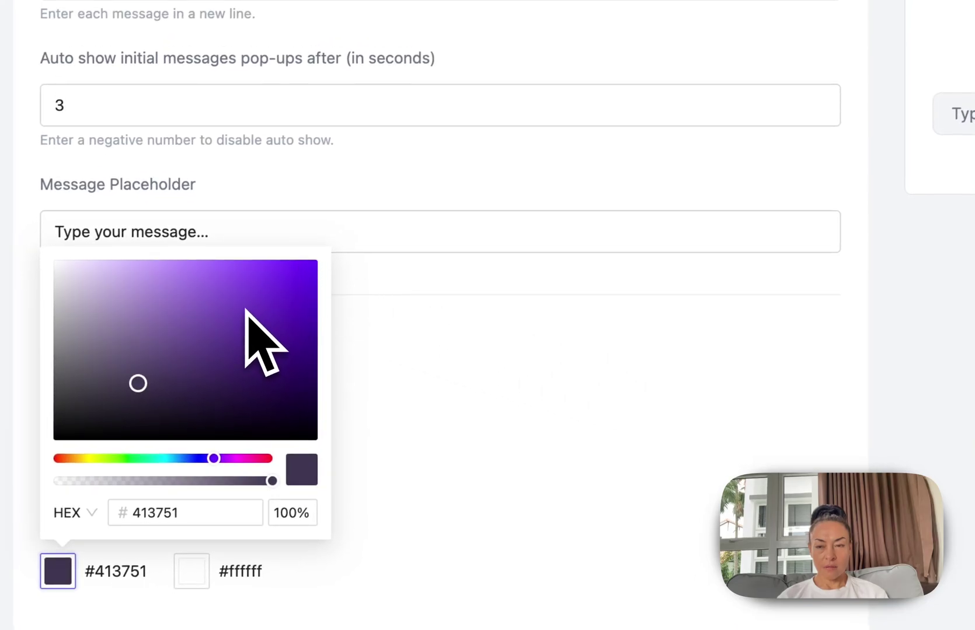
{"action": "left_click", "coordinate": [281, 307]}
{"action": "scroll", "coordinate": [348, 413], "scroll_direction": "down", "scroll_amount": 5}
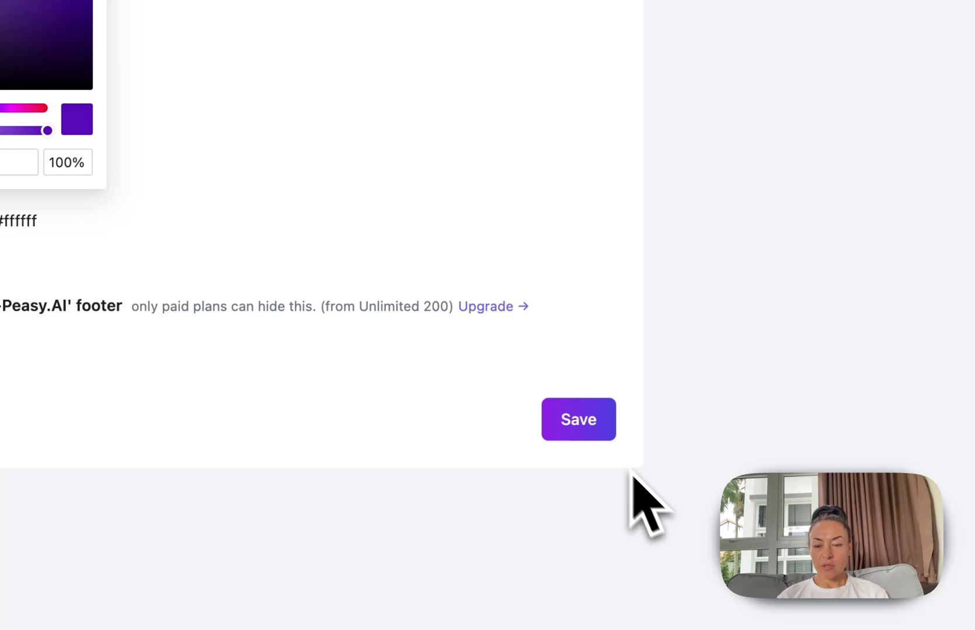
{"action": "left_click", "coordinate": [619, 432]}
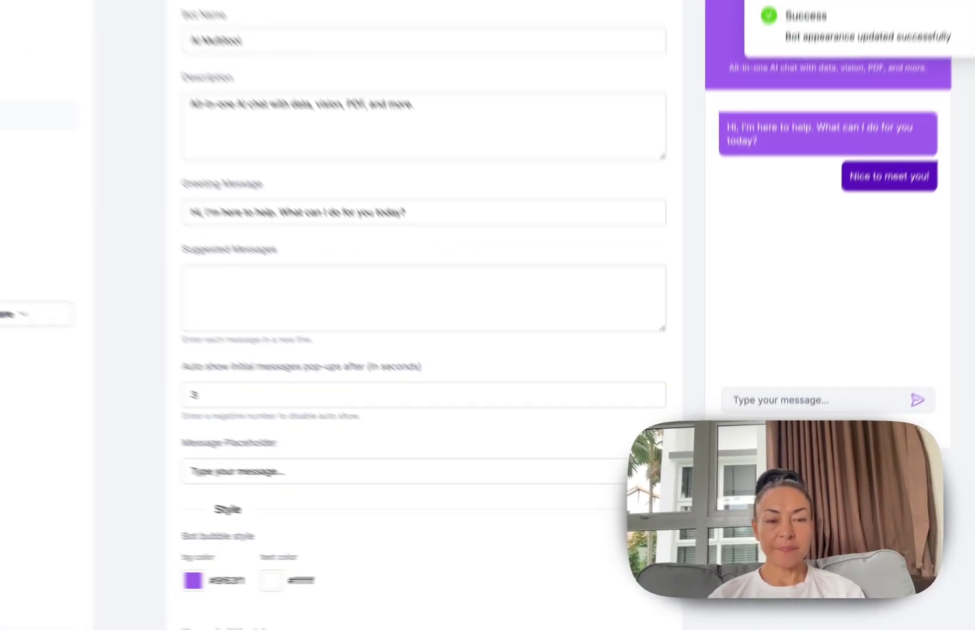
{"action": "scroll", "coordinate": [593, 435], "scroll_direction": "down", "scroll_amount": 5}
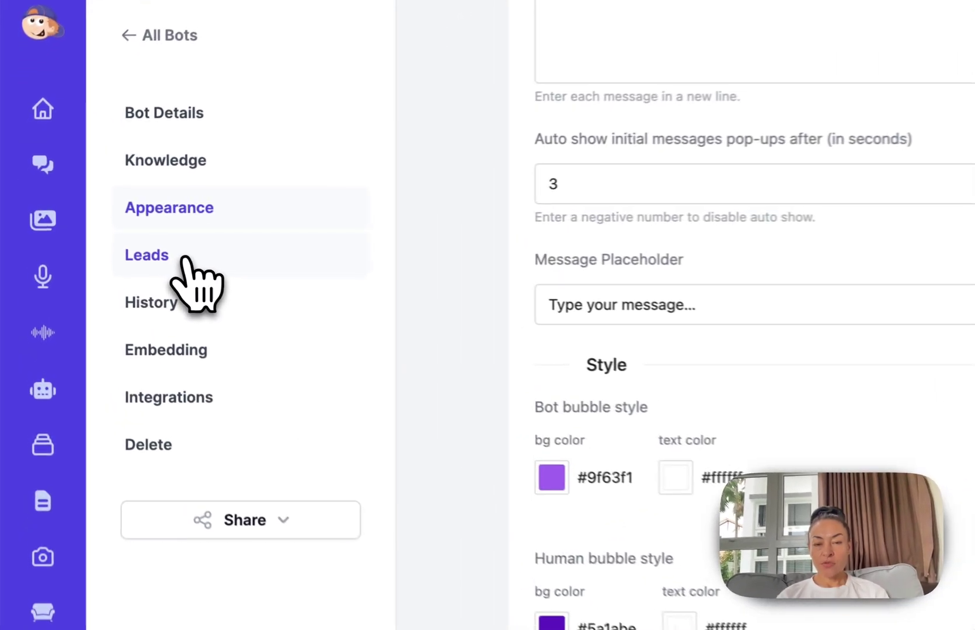
Switch on Display Leads Form in the bot's Leads settings.
{"action": "left_click", "coordinate": [98, 232]}
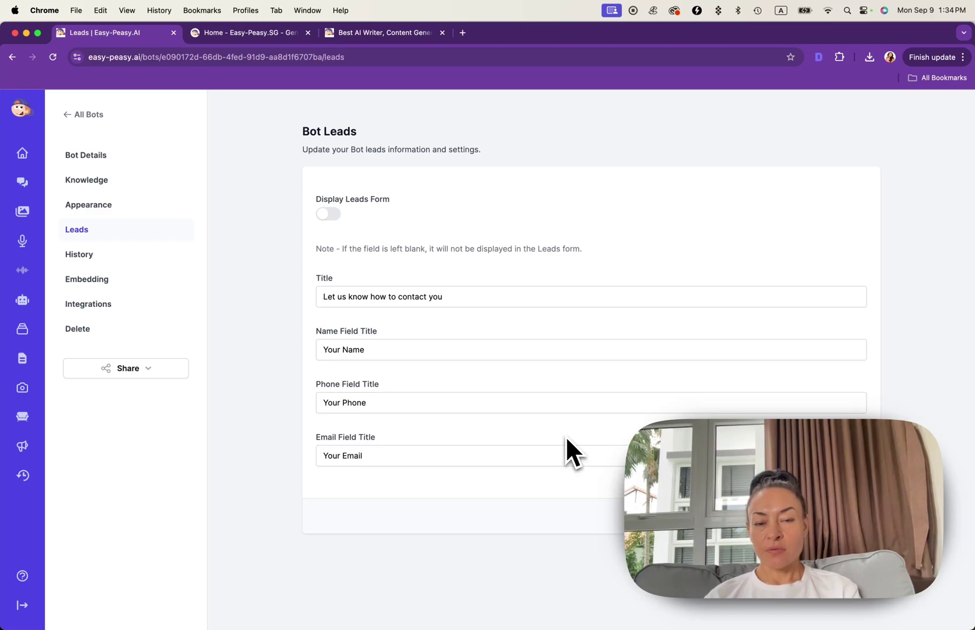
{"action": "left_click", "coordinate": [331, 216]}
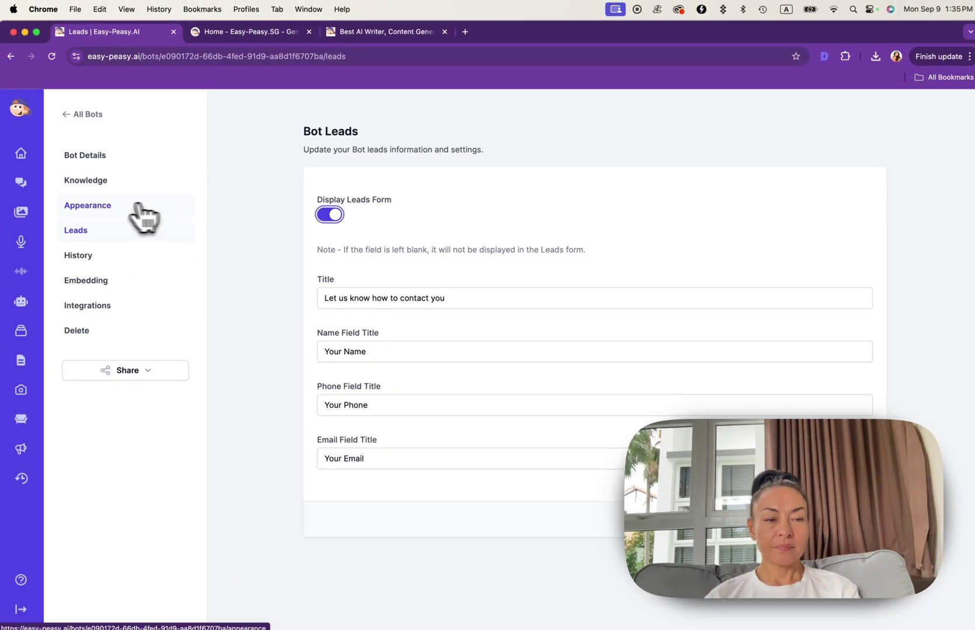
Show the bot's History page, which lists no conversations yet.
{"action": "left_click", "coordinate": [80, 258]}
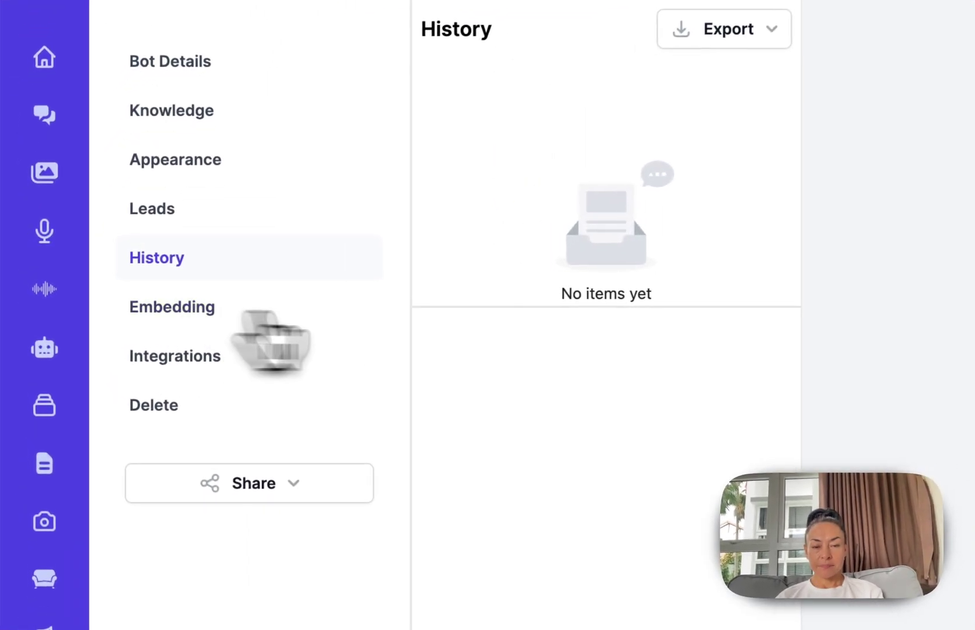
Review the bot's Embedding page with its script, public URL and iframe code.
{"action": "left_click", "coordinate": [256, 315]}
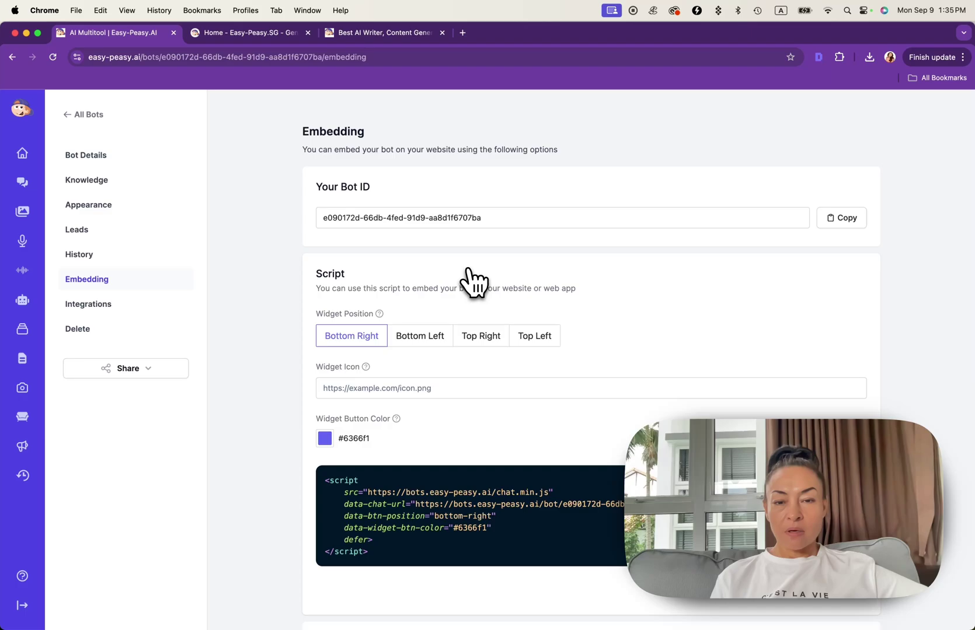
{"action": "scroll", "coordinate": [571, 489], "scroll_direction": "down", "scroll_amount": 2}
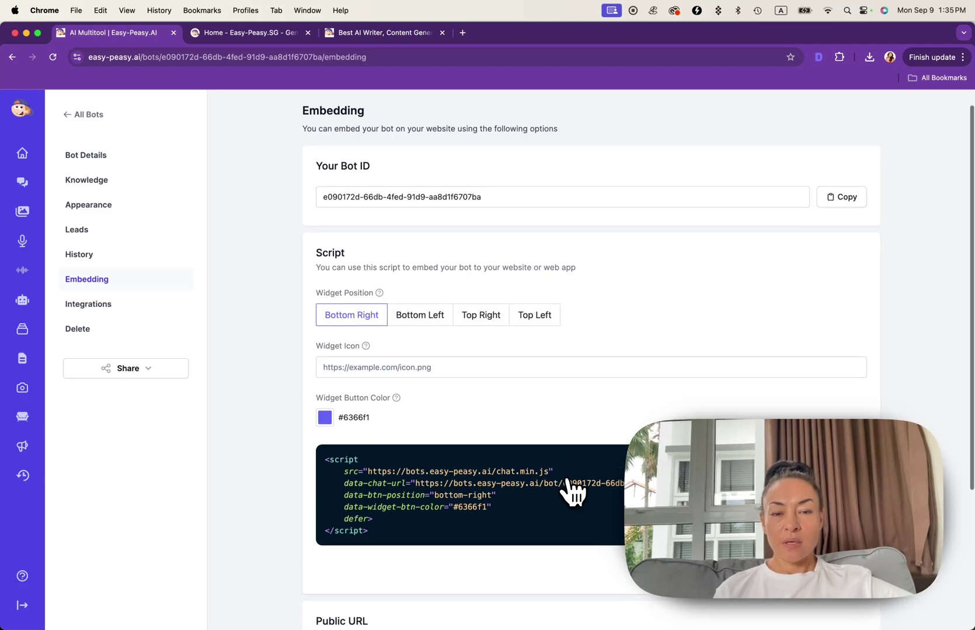
{"action": "scroll", "coordinate": [572, 490], "scroll_direction": "up", "scroll_amount": 2}
{"action": "scroll", "coordinate": [571, 489], "scroll_direction": "down", "scroll_amount": 5}
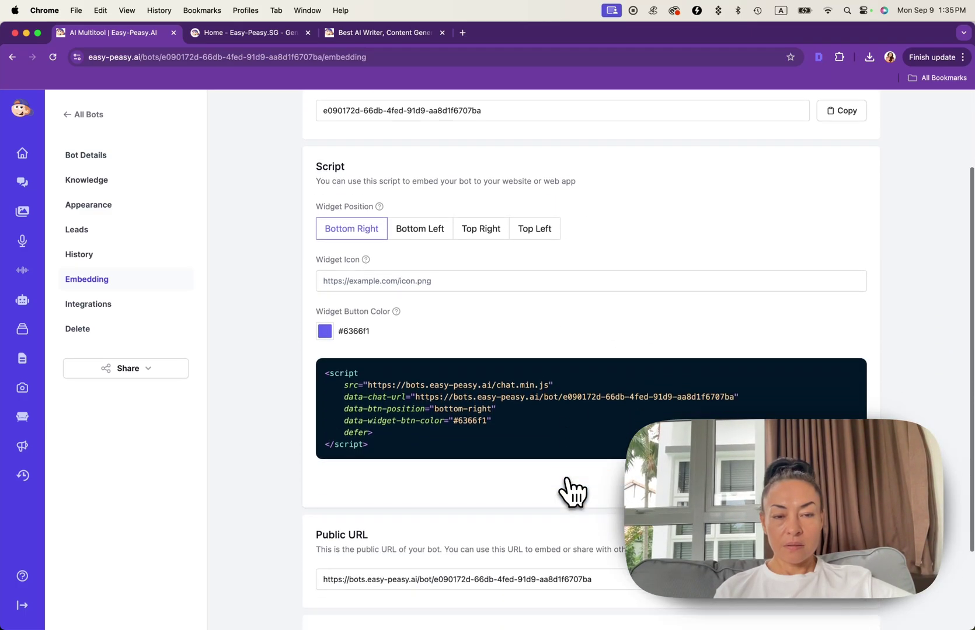
{"action": "scroll", "coordinate": [570, 489], "scroll_direction": "up", "scroll_amount": 5}
{"action": "scroll", "coordinate": [570, 490], "scroll_direction": "down", "scroll_amount": 5}
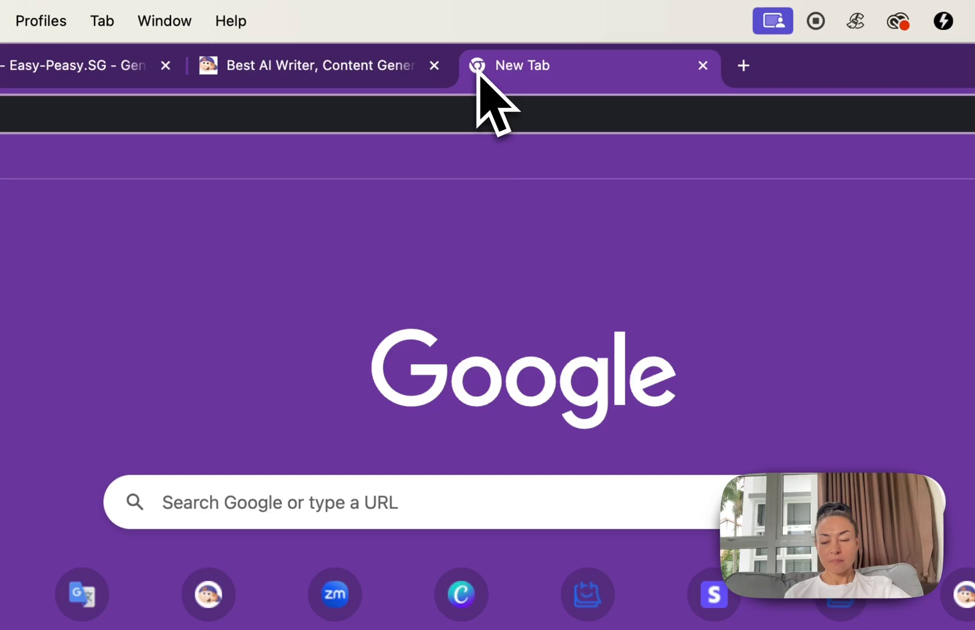
Load the bot's public chat page from its copied public URL in the new tab.
{"action": "key", "text": "super+v"}
{"action": "key", "text": "Return"}
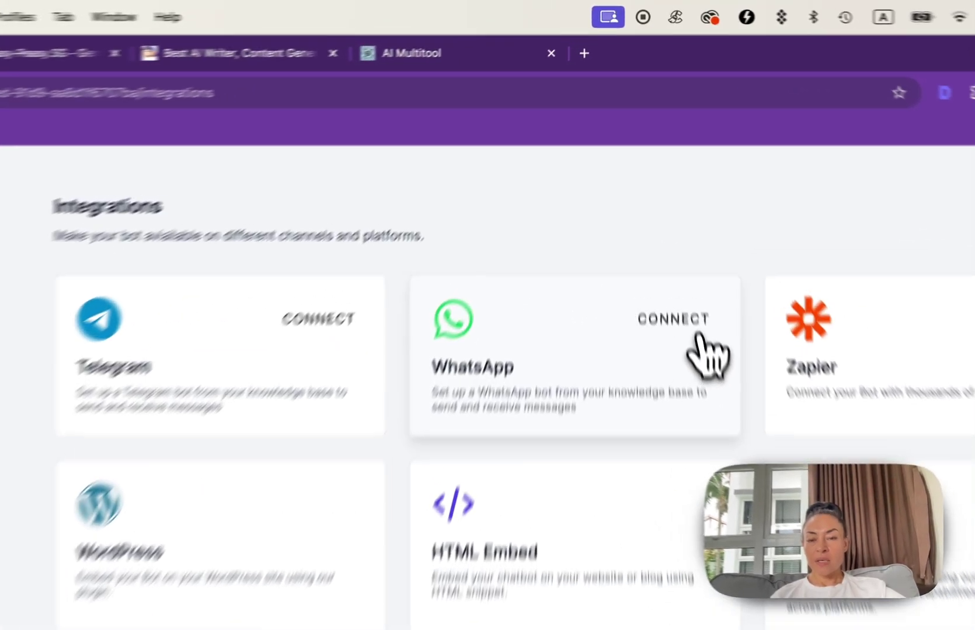
Start the WhatsApp connection, skim its integration guide in a new tab, then return to Integrations.
{"action": "left_click", "coordinate": [699, 335]}
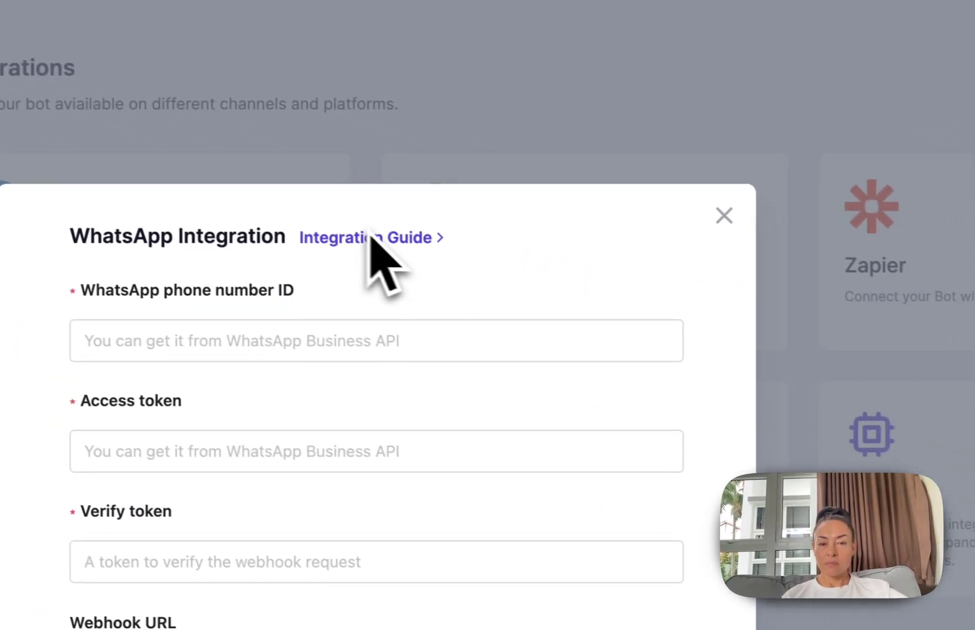
{"action": "left_click", "coordinate": [362, 237]}
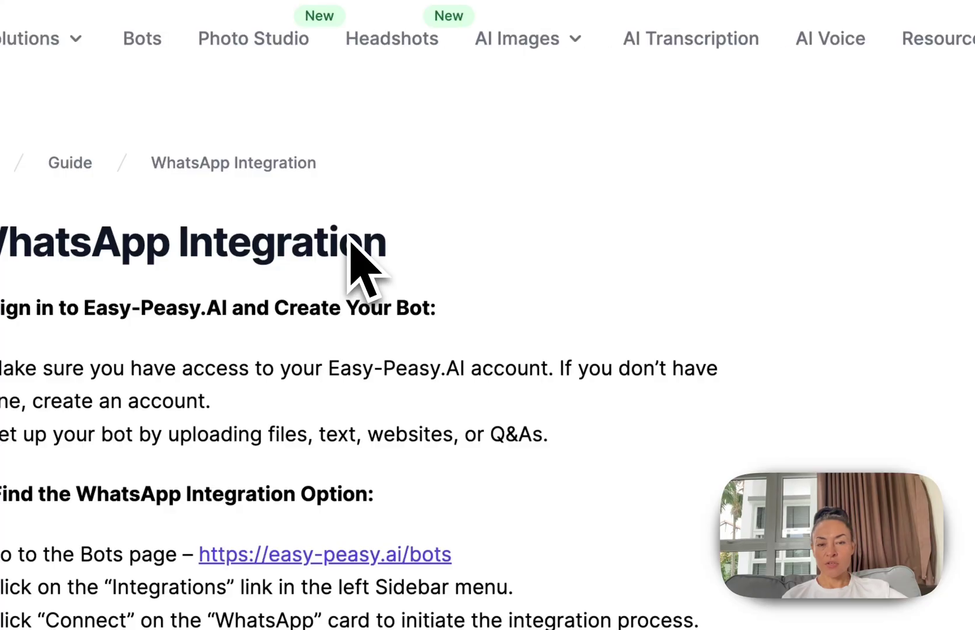
{"action": "scroll", "coordinate": [363, 432], "scroll_direction": "down", "scroll_amount": 15}
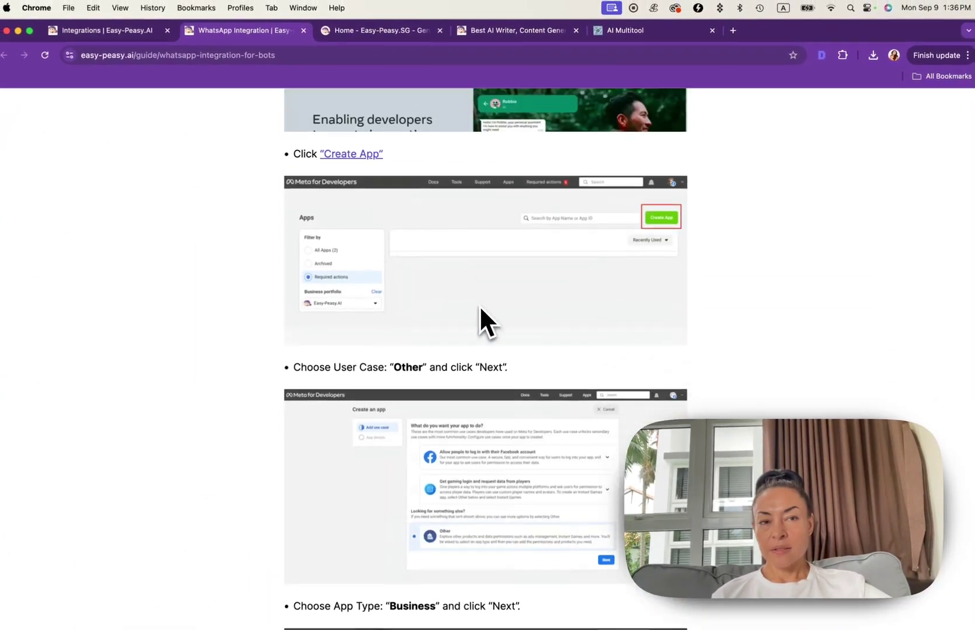
{"action": "scroll", "coordinate": [480, 304], "scroll_direction": "down", "scroll_amount": 20}
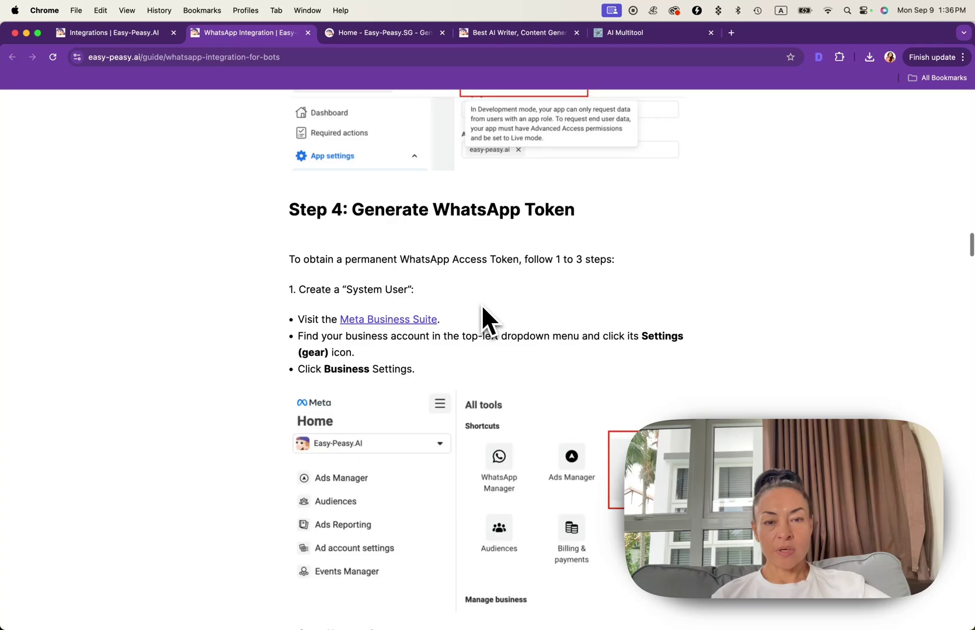
{"action": "scroll", "coordinate": [482, 307], "scroll_direction": "down", "scroll_amount": 20}
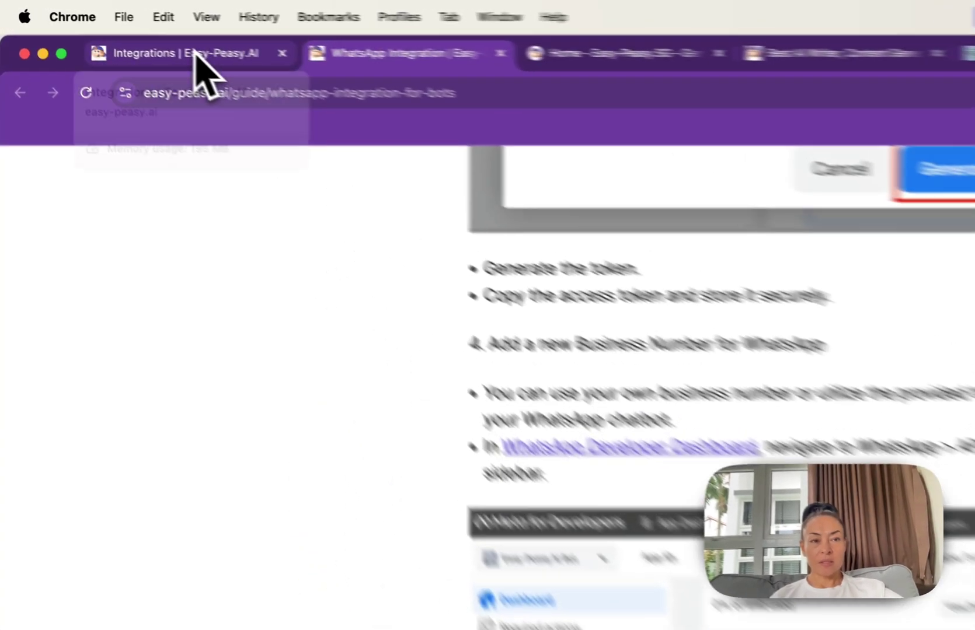
{"action": "left_click", "coordinate": [196, 52]}
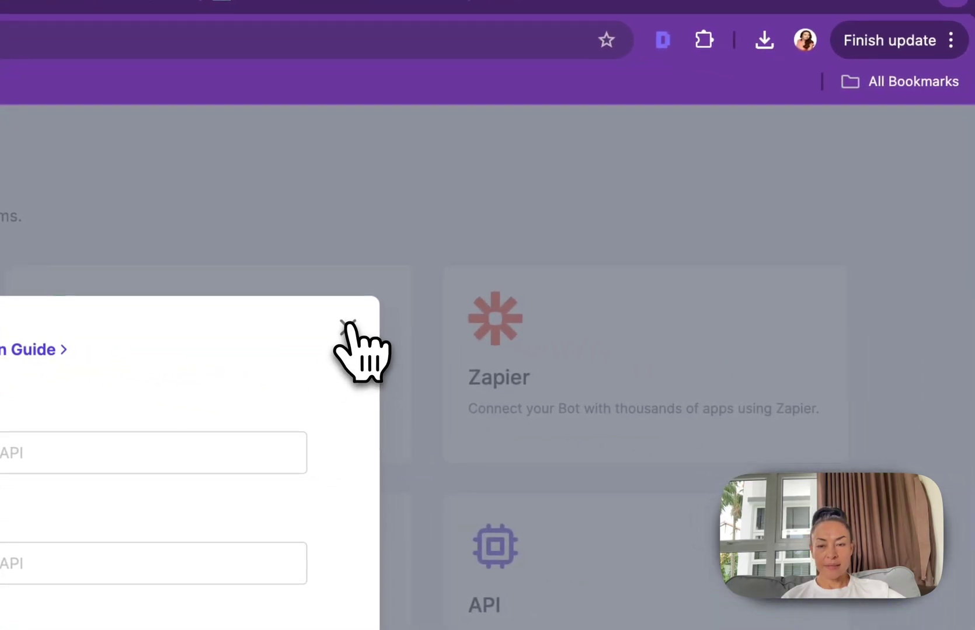
Close the WhatsApp setup dialog and cancel the delete-bot prompt, keeping AI Multitool.
{"action": "left_click", "coordinate": [348, 325]}
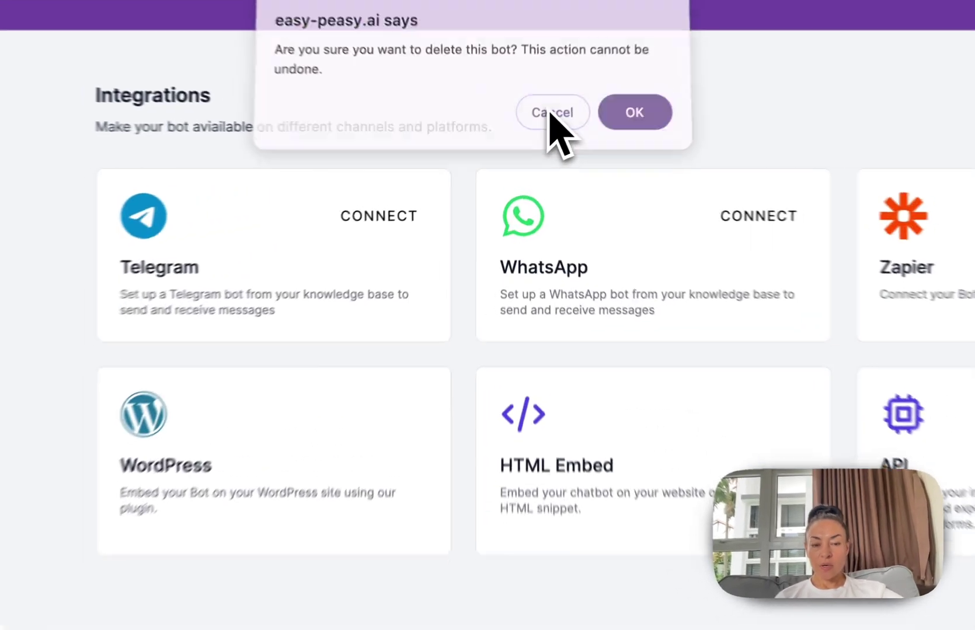
{"action": "left_click", "coordinate": [551, 114]}
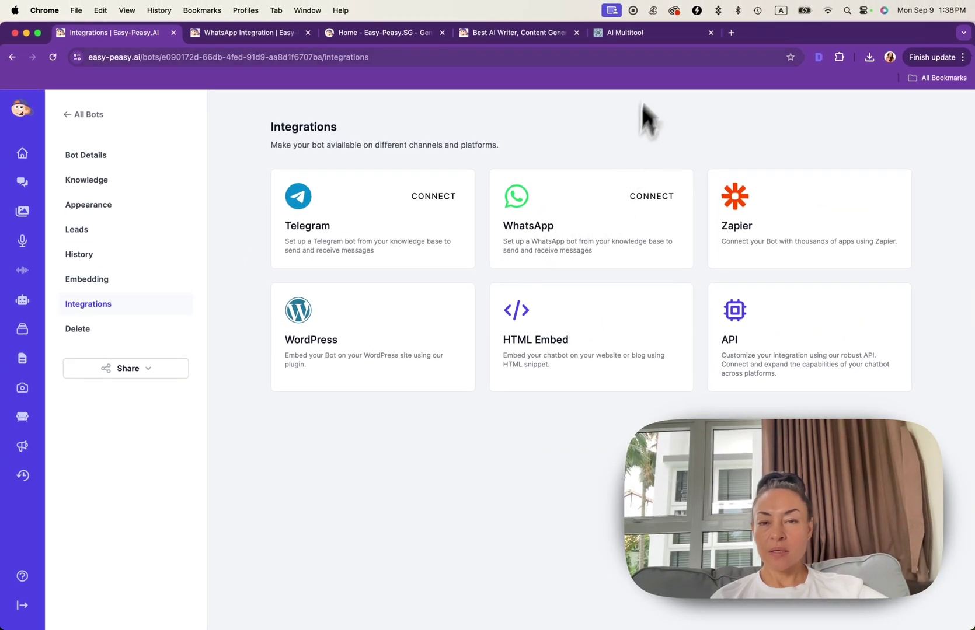
Ask the published AI Multitool chat 'what is the date of the next workshop?'.
{"action": "left_click", "coordinate": [649, 32]}
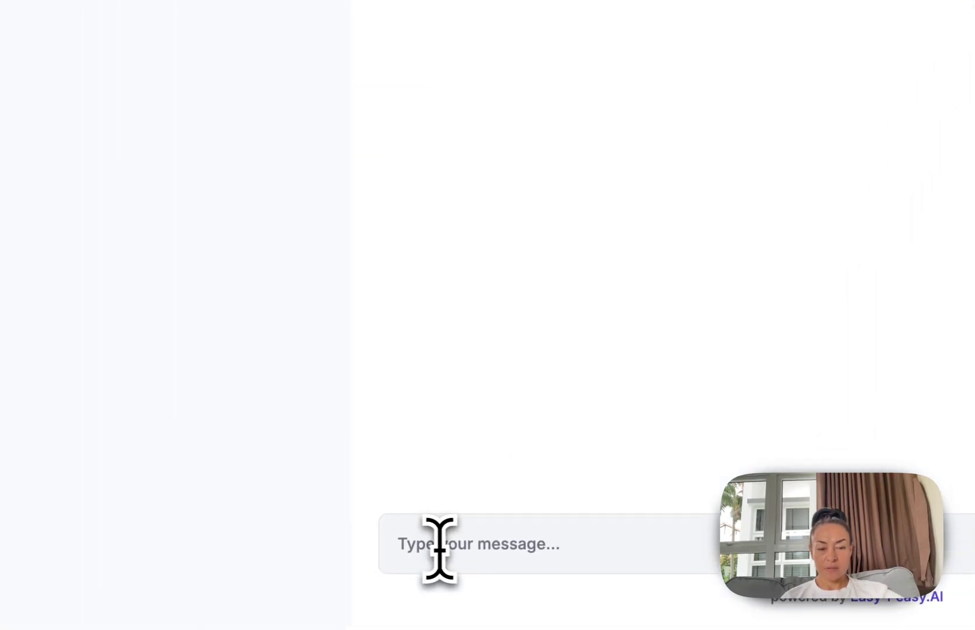
{"action": "left_click", "coordinate": [439, 549]}
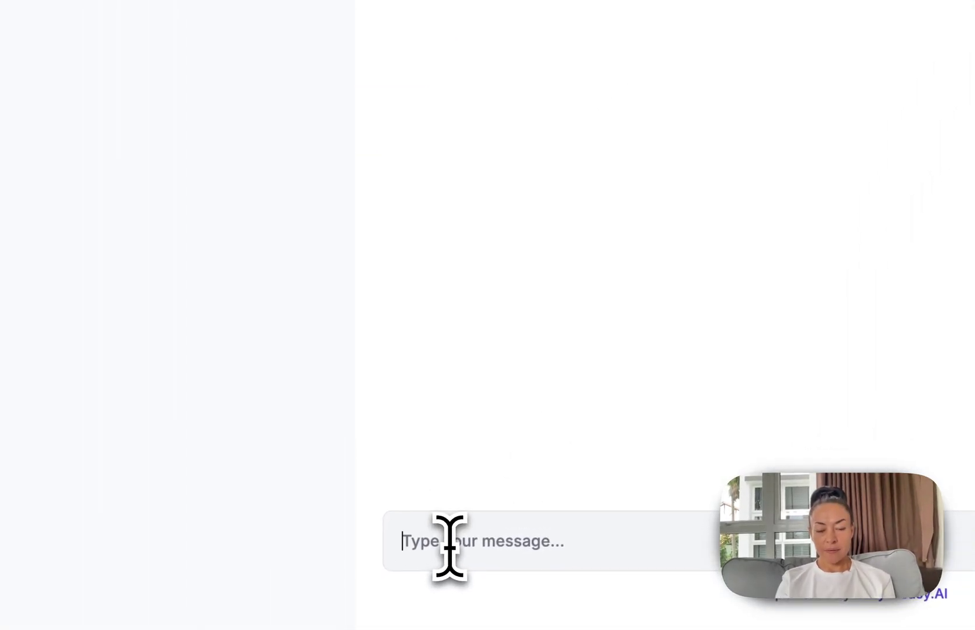
{"action": "type", "text": "wor"}
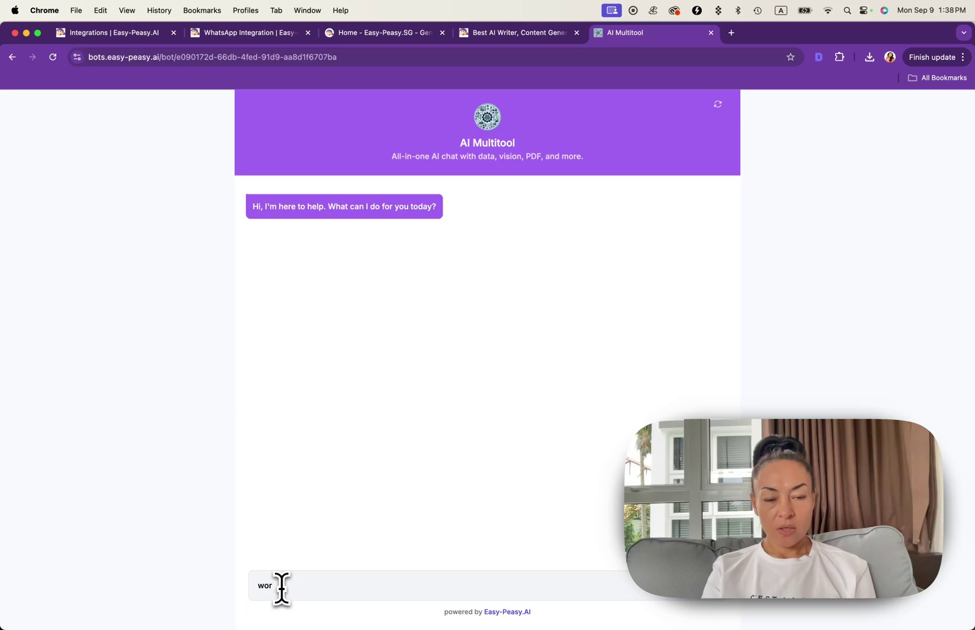
{"action": "key", "text": "BackSpace"}
{"action": "type", "text": "wh"}
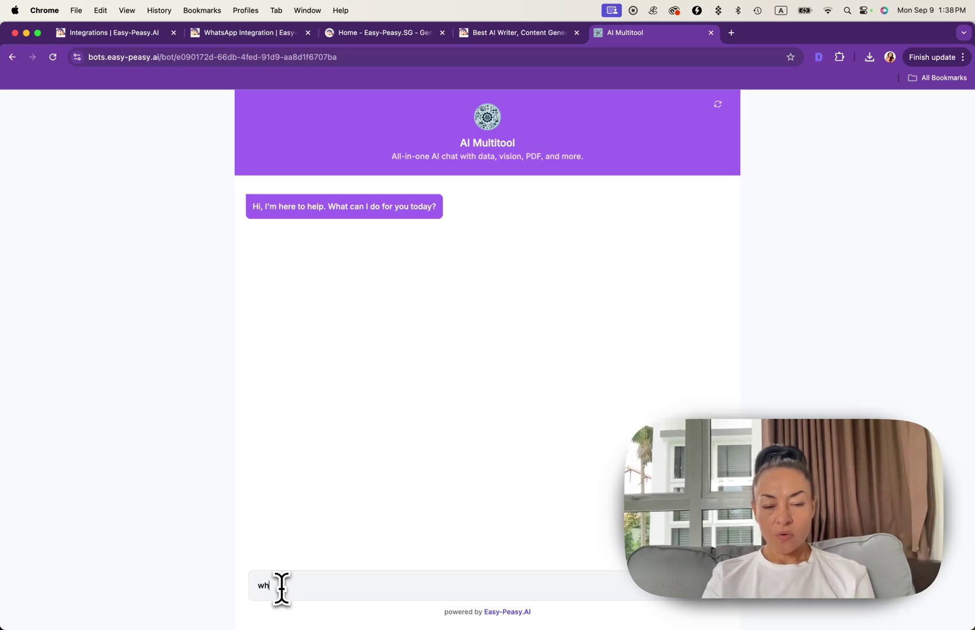
{"action": "type", "text": "at"}
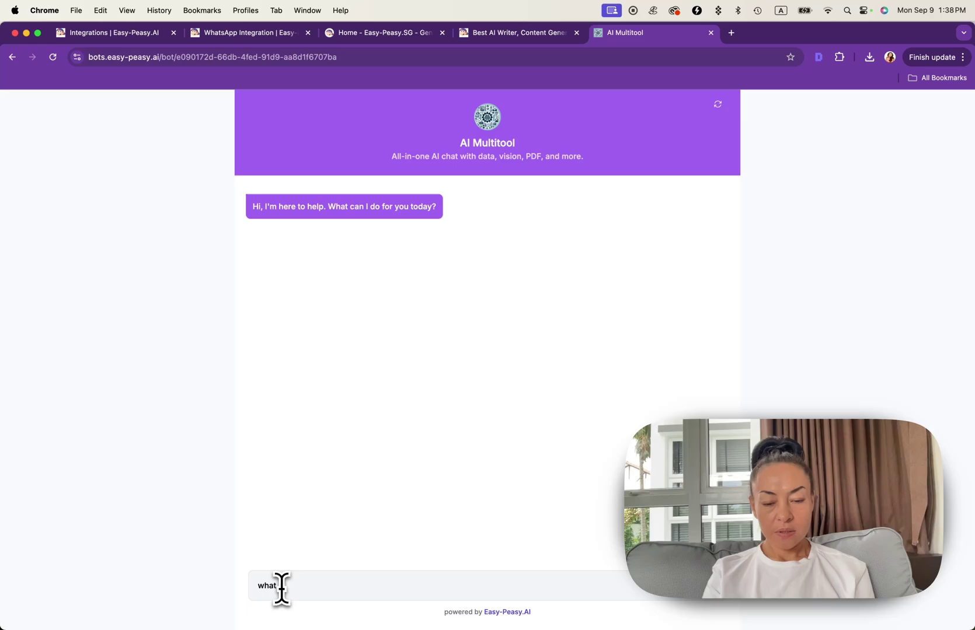
{"action": "type", "text": " the"}
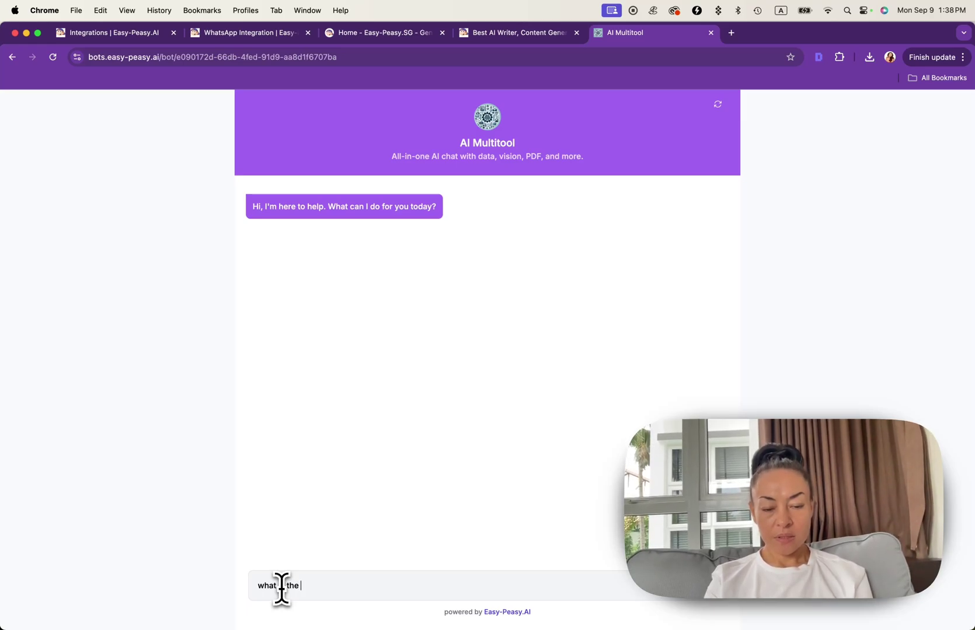
{"action": "type", "text": " date in"}
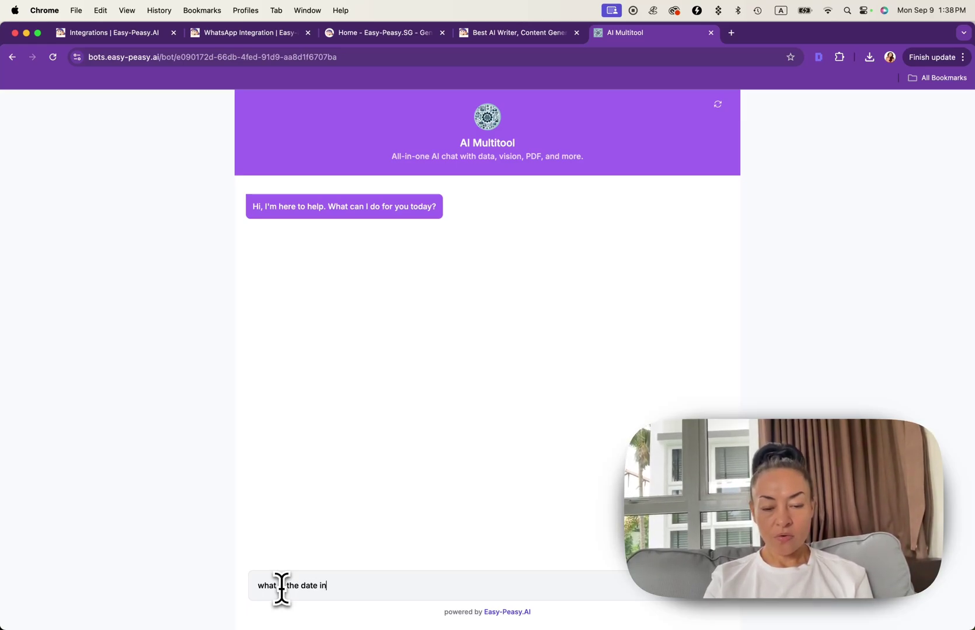
{"action": "key", "text": "BackSpace"}
{"action": "key", "text": "BackSpace"}
{"action": "key", "text": "BackSpace"}
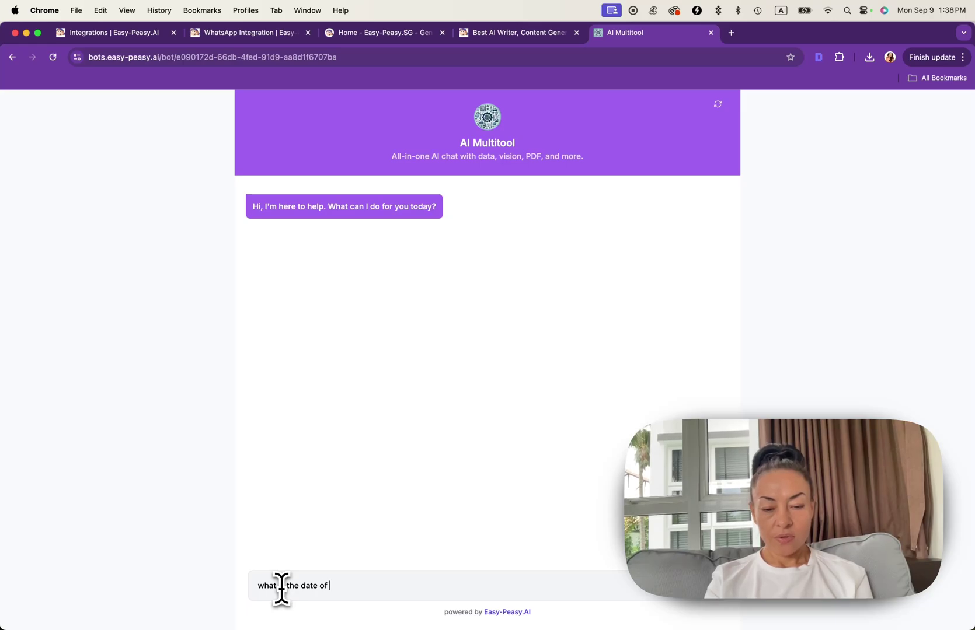
{"action": "type", "text": "of the "}
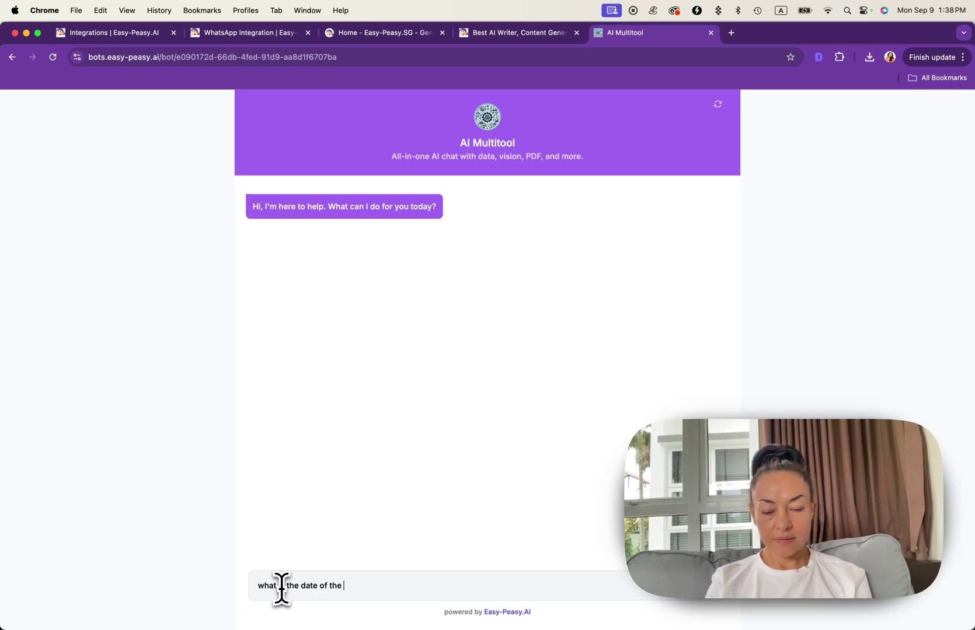
{"action": "type", "text": "next"}
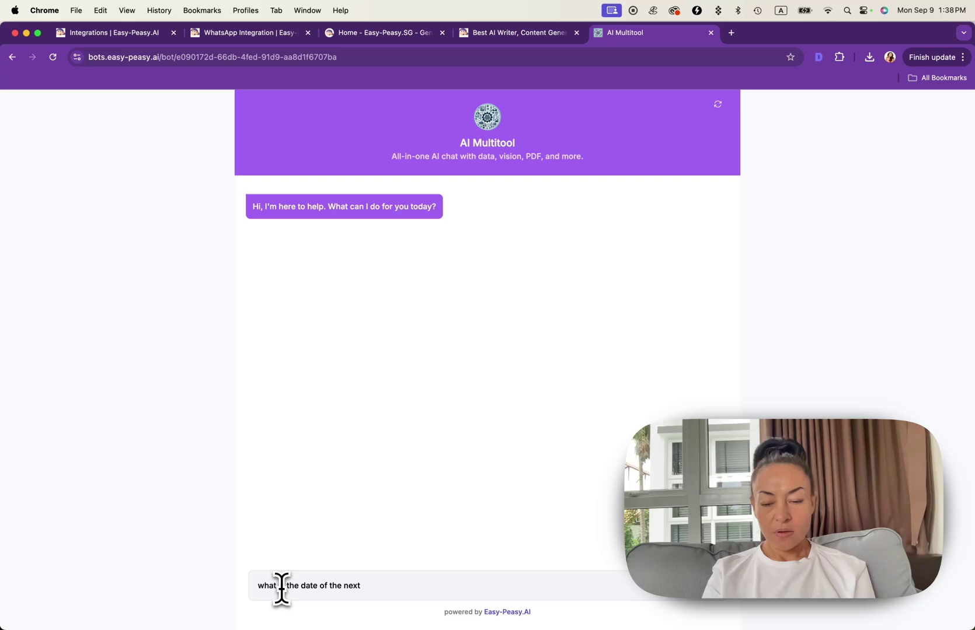
{"action": "type", "text": " worksho"}
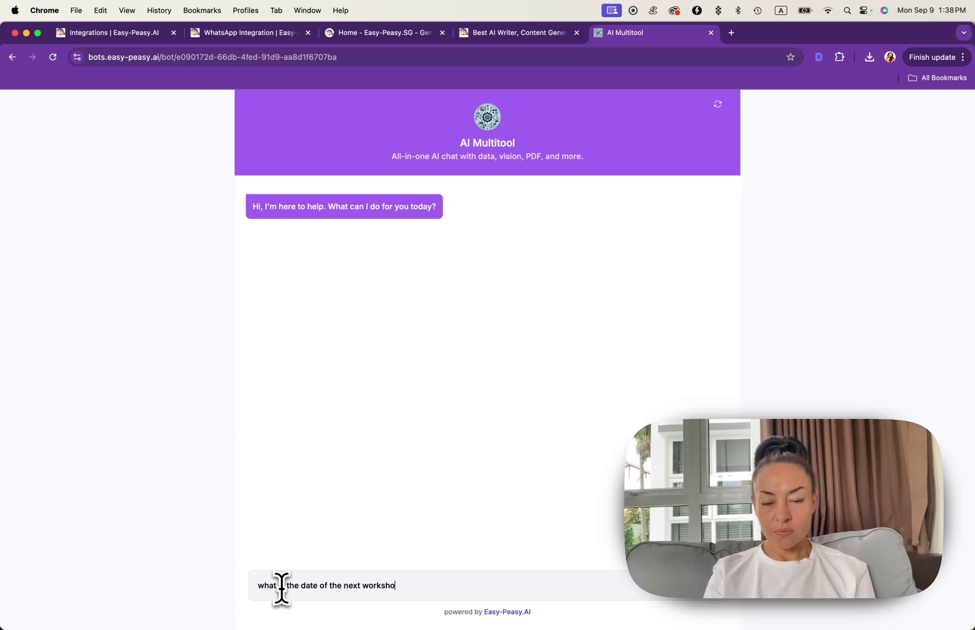
{"action": "type", "text": "p?"}
{"action": "key", "text": "Return"}
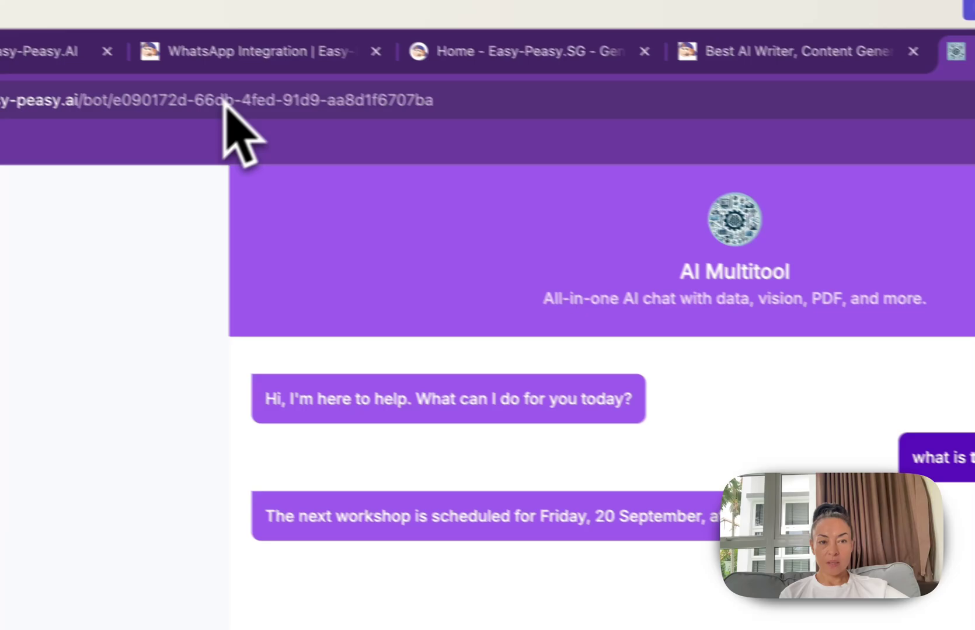
Check the Easy-Peasy.SG home page lists the Friday, 20 September, 13:00–16:00 workshop.
{"action": "left_click", "coordinate": [234, 54]}
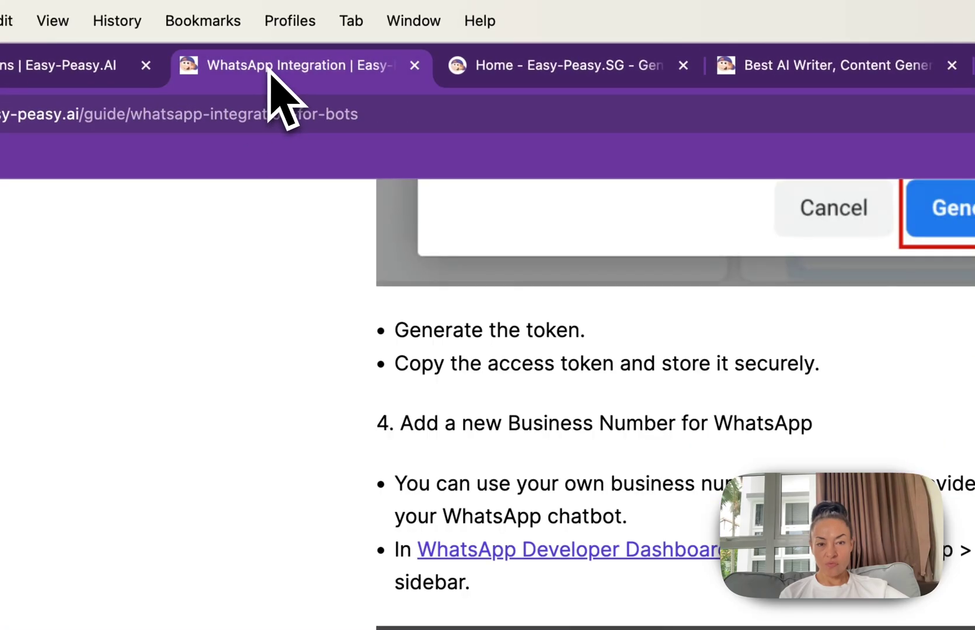
{"action": "left_click", "coordinate": [531, 65]}
{"action": "scroll", "coordinate": [487, 424], "scroll_direction": "down", "scroll_amount": 15}
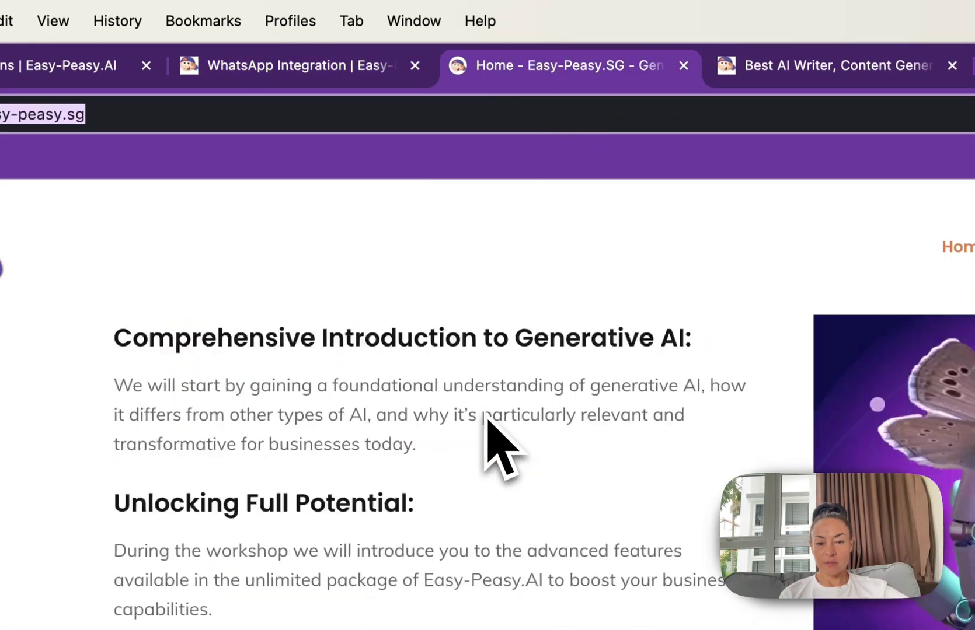
{"action": "scroll", "coordinate": [487, 420], "scroll_direction": "up", "scroll_amount": 2}
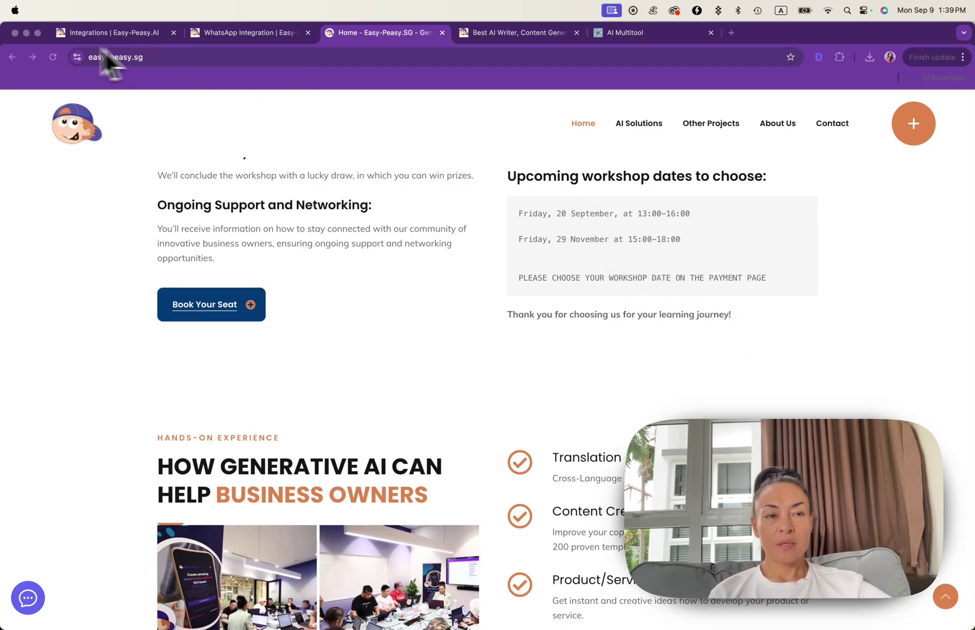
Open the bot's History to view the logged macOS - Chrome workshop-date conversation.
{"action": "left_click", "coordinate": [89, 33]}
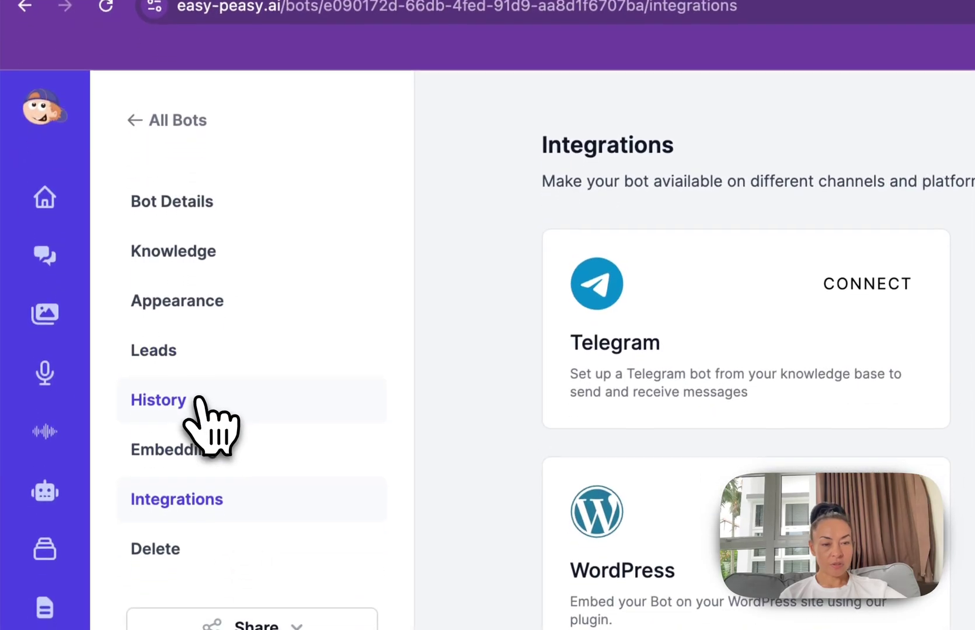
{"action": "left_click", "coordinate": [207, 512]}
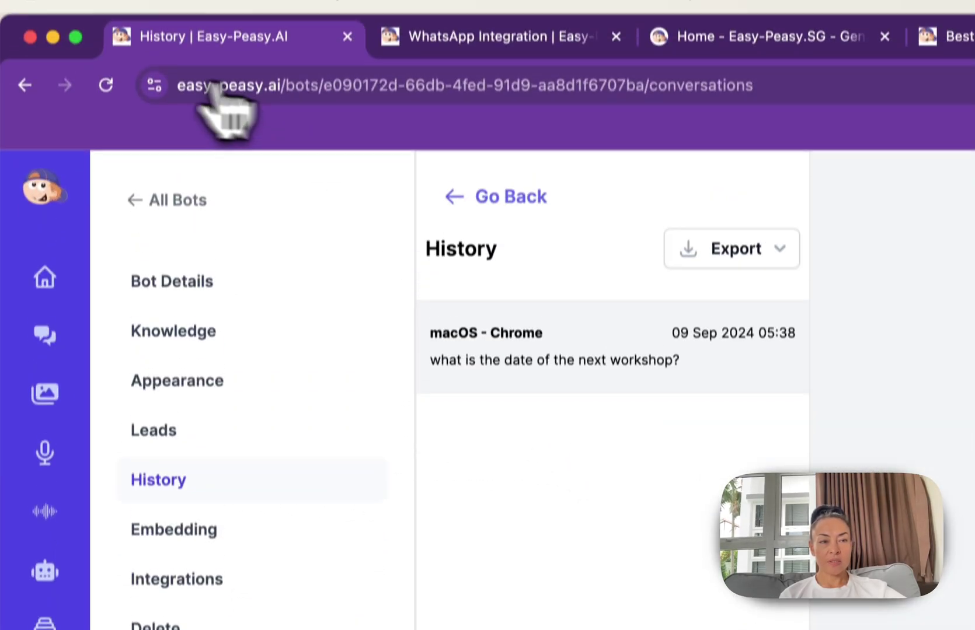